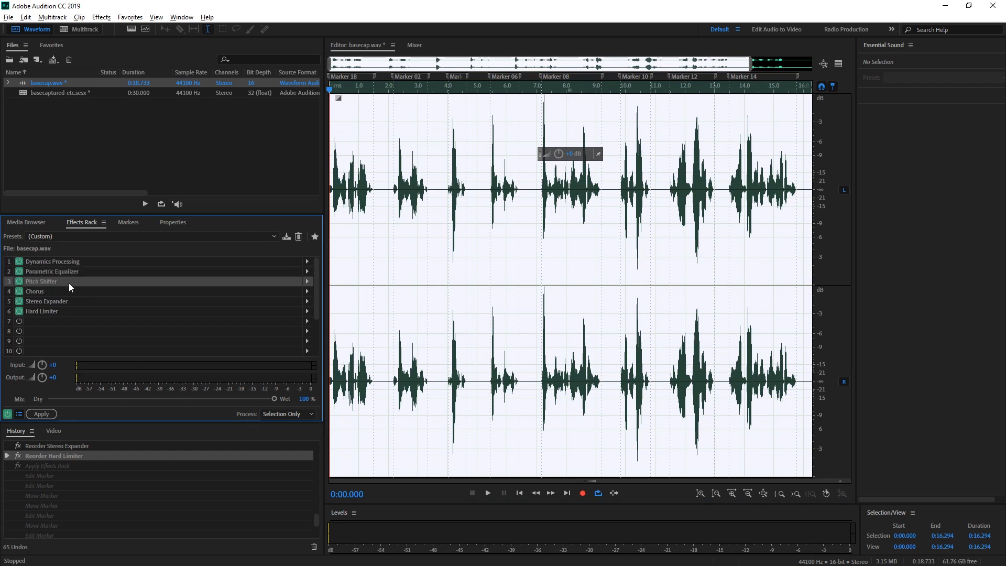
click(81, 294)
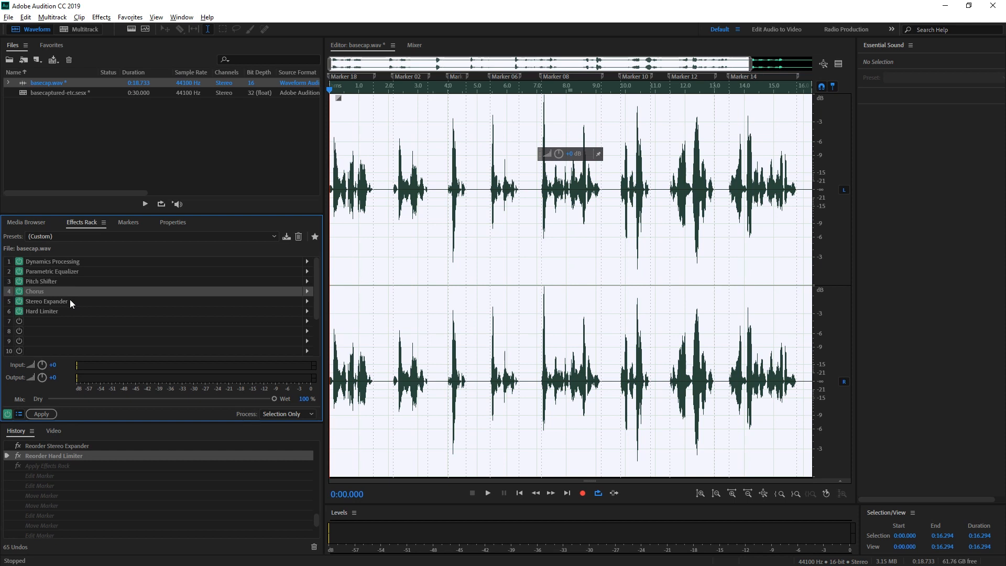
click(78, 265)
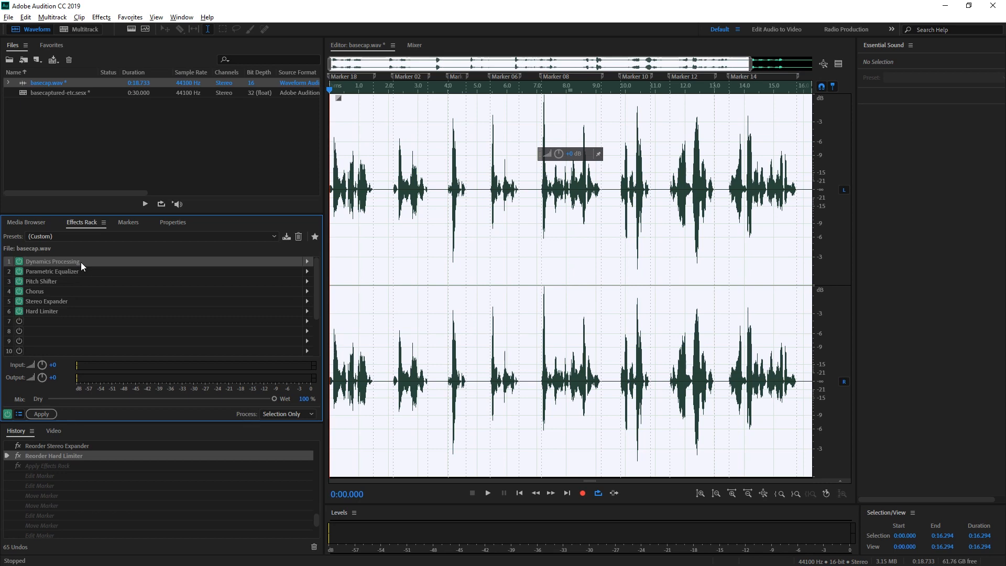
Step: Select the entire basecap.wav waveform and play it with the whole effects rack bypassed
click(409, 189)
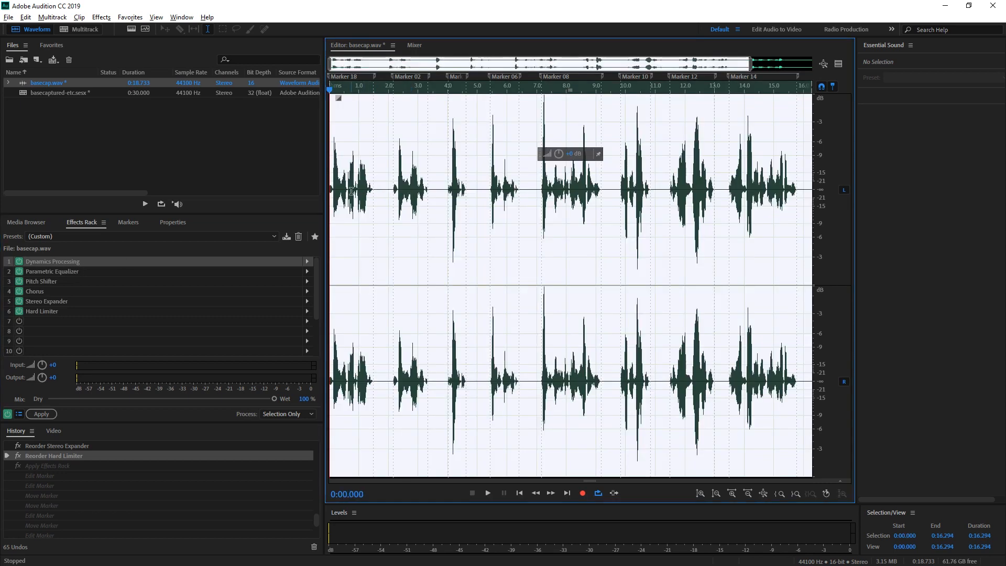
key(ctrl+a)
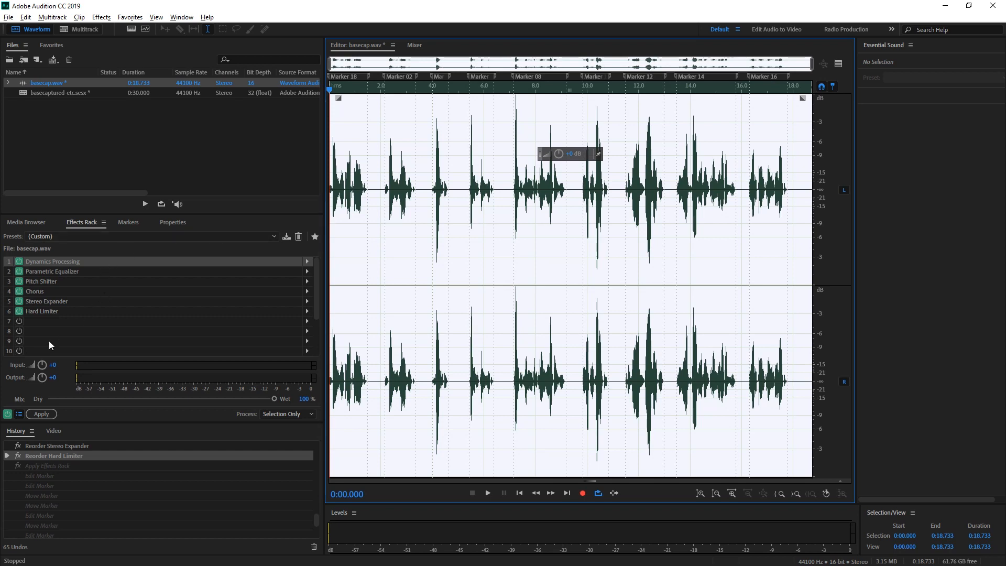
click(8, 413)
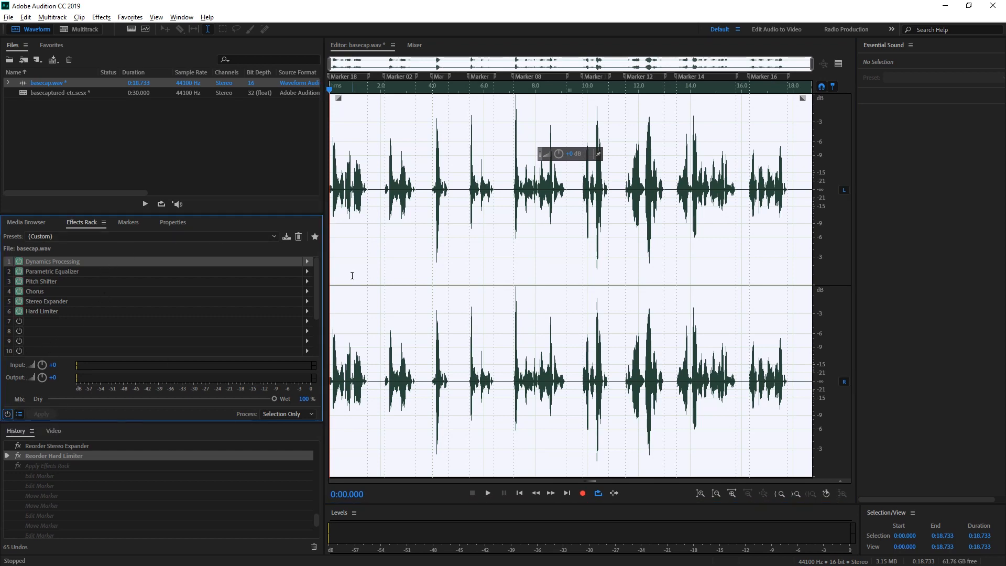
key(space)
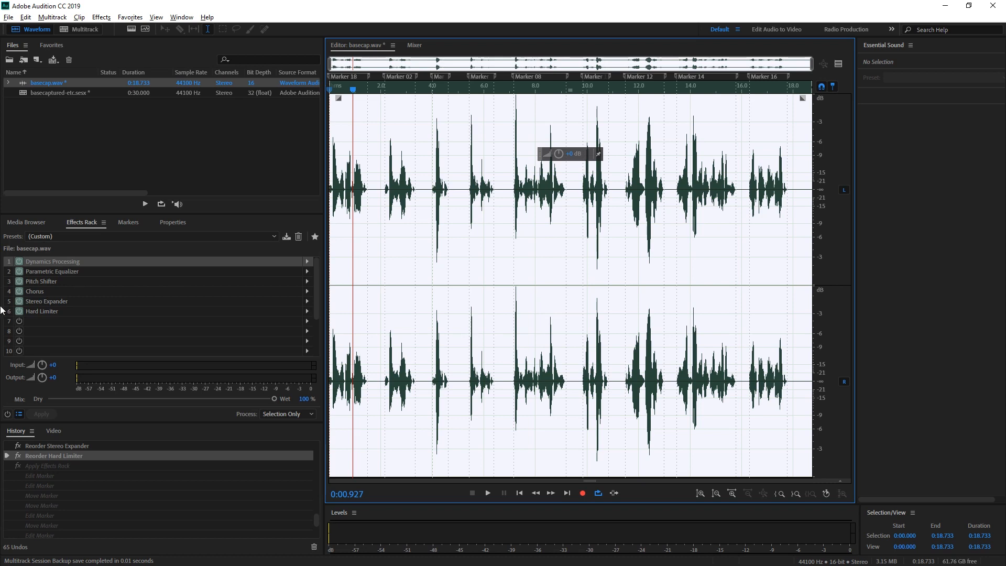
Step: Power the effects rack back on and play the entire waveform through all six effects
click(49, 337)
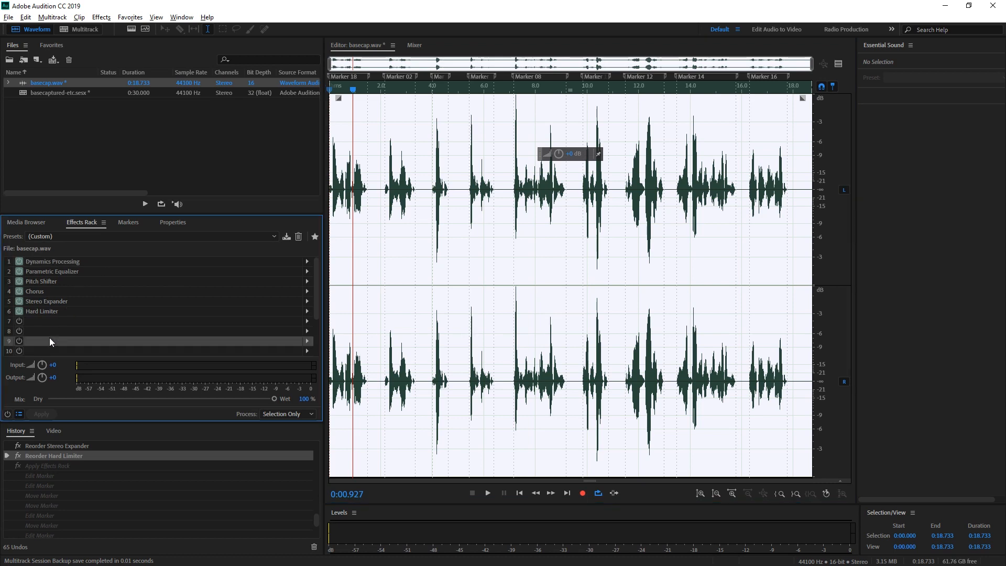
click(7, 414)
click(436, 246)
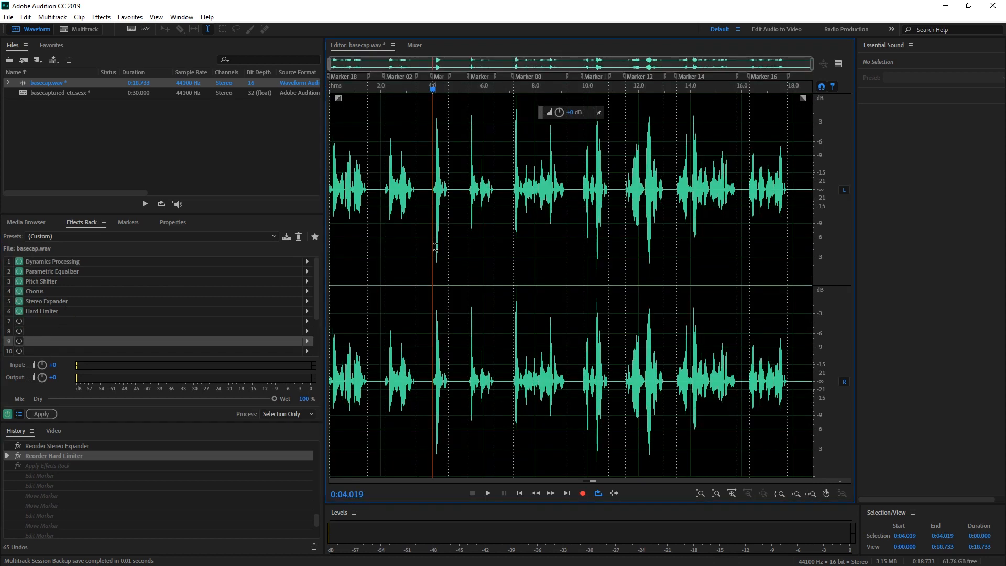
key(ctrl+a)
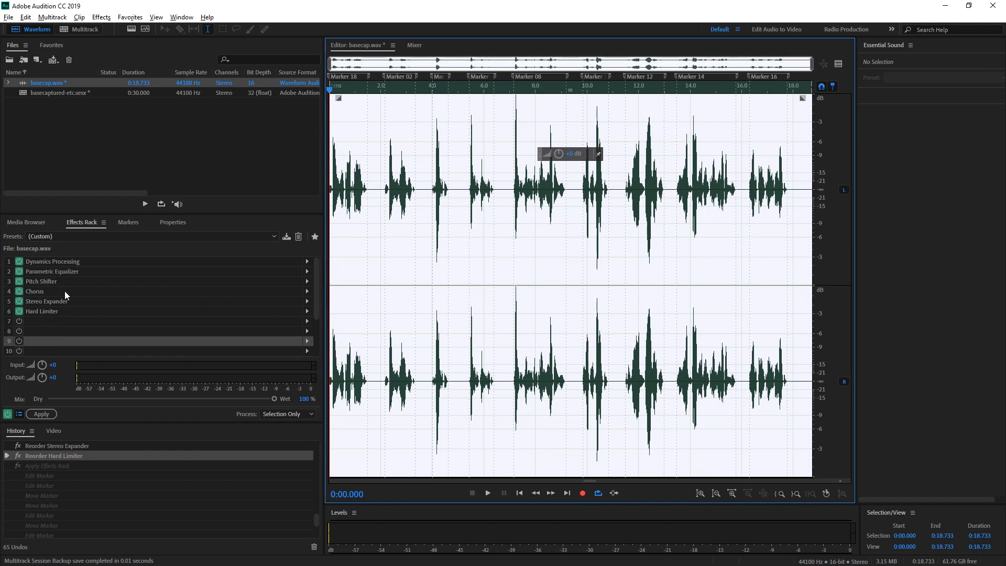
key(space)
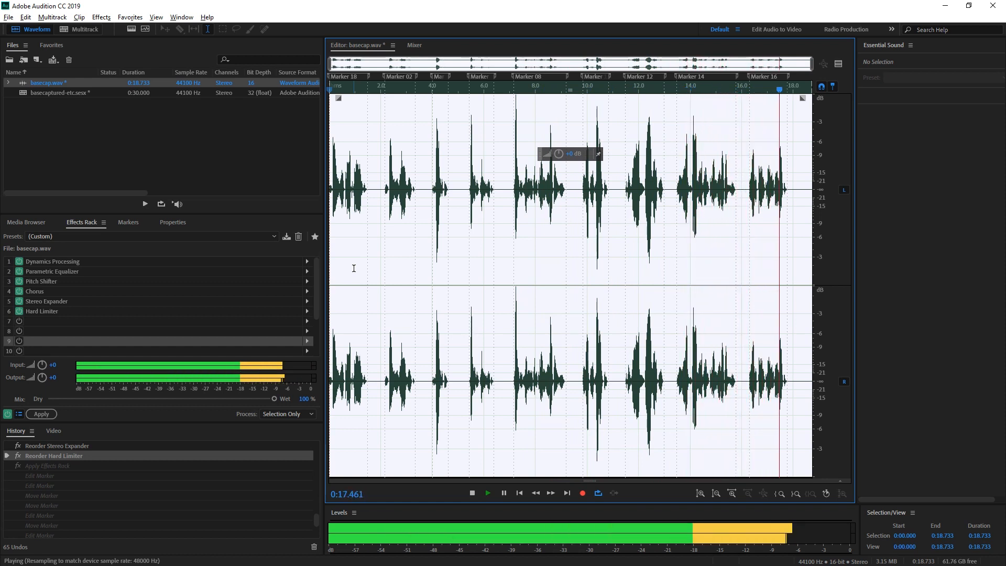
key(space)
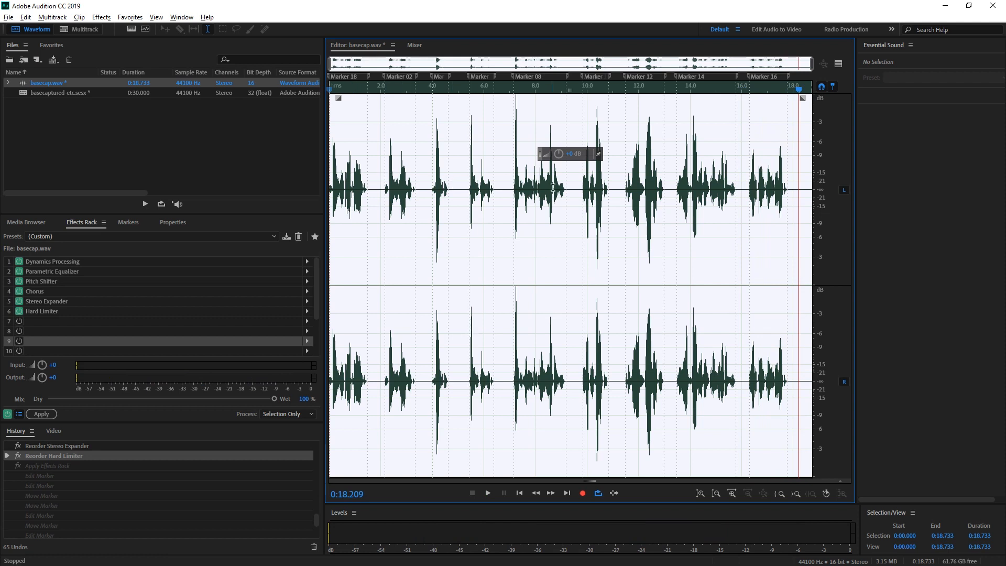
Step: Switch off all six effects in the rack individually and start playing the unprocessed voice
click(48, 303)
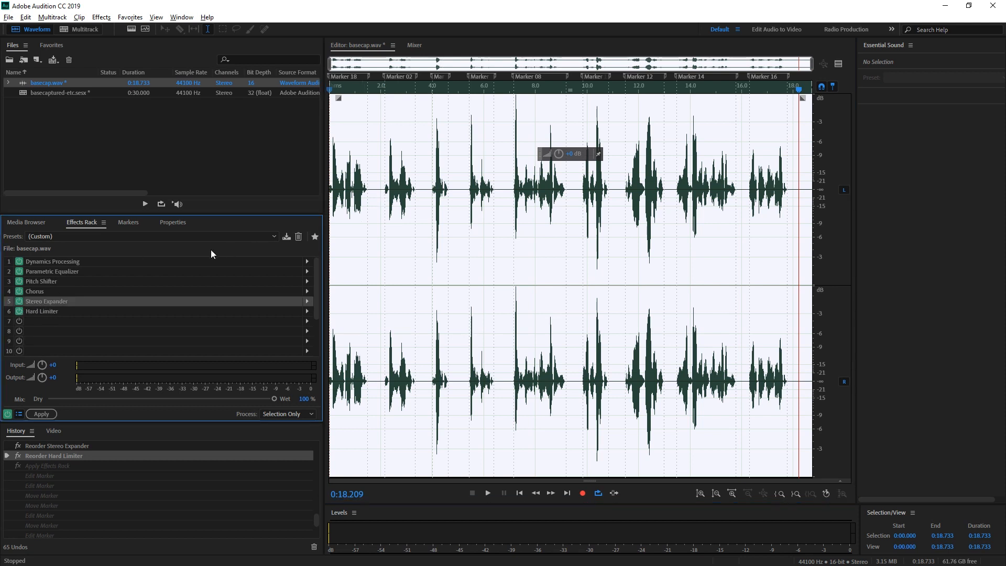
click(20, 281)
click(20, 271)
click(21, 266)
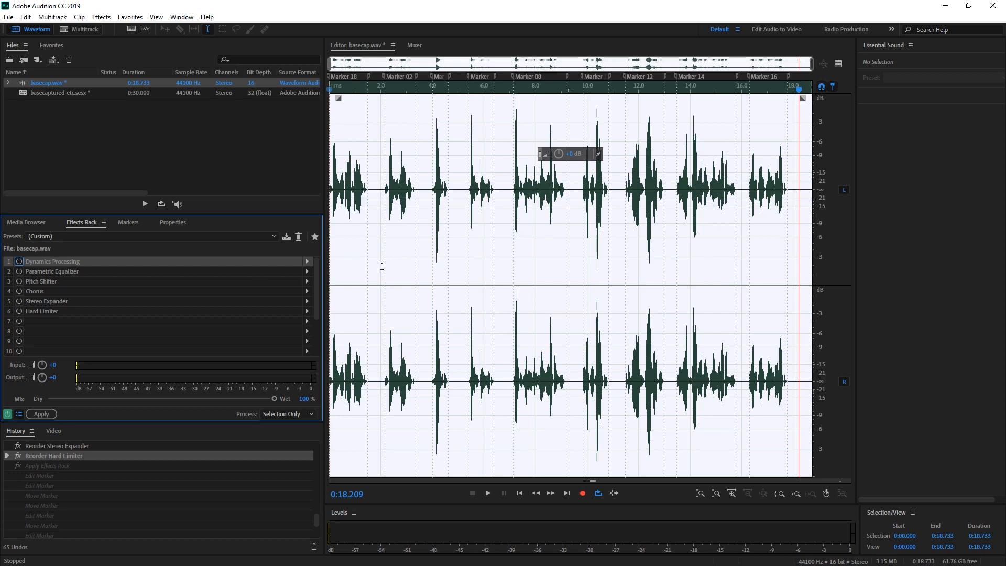
key(space)
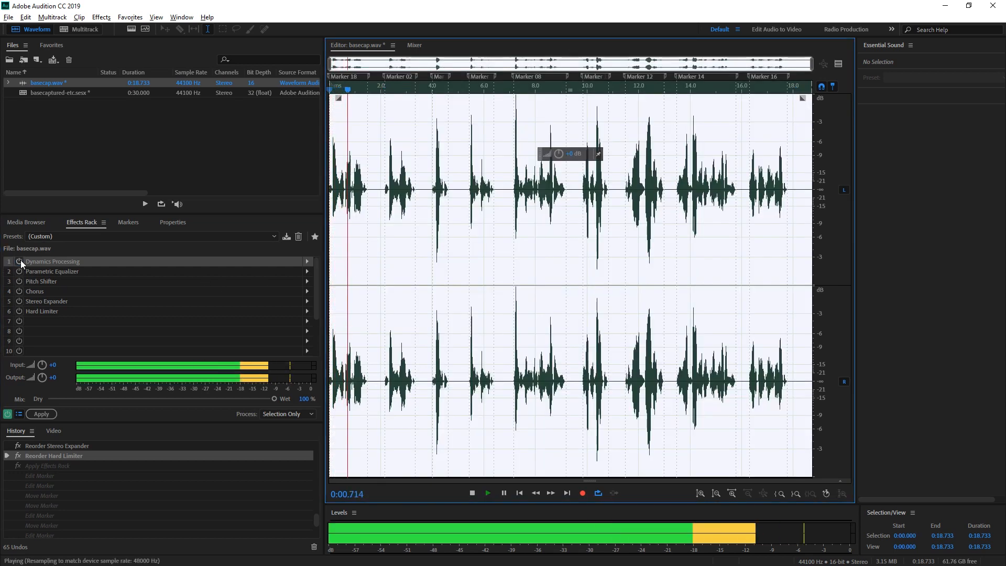
Step: During playback, enable Dynamics Processing, Parametric Equalizer, Pitch Shifter, Chorus, Stereo Expander and Hard Limiter one after another, ending with playback stopped
click(20, 260)
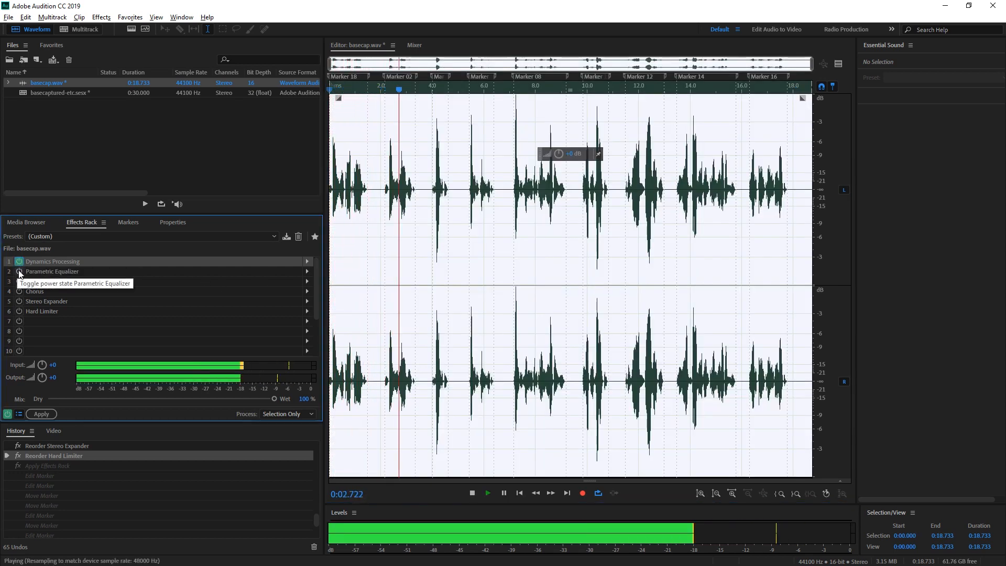
click(20, 272)
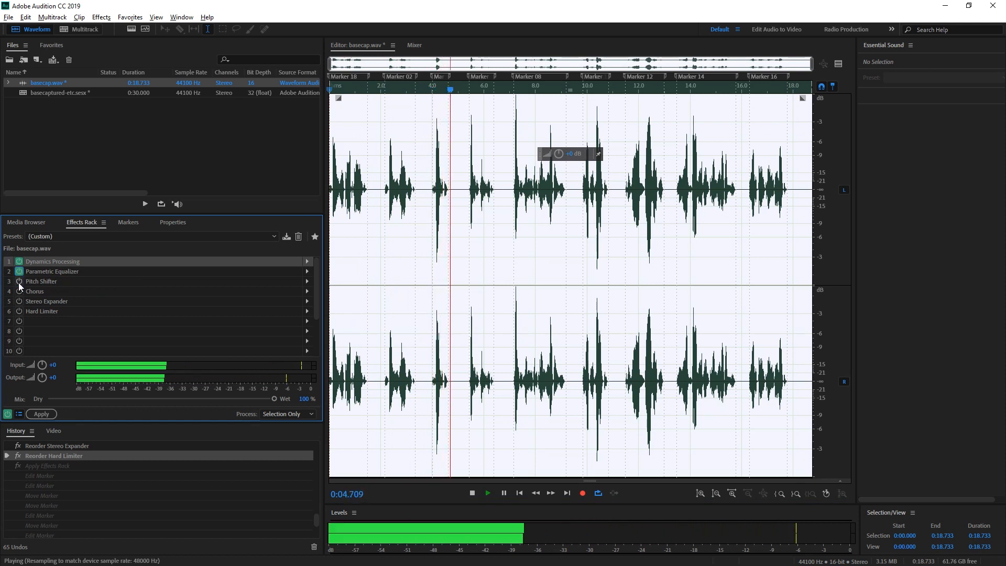
click(20, 282)
click(20, 291)
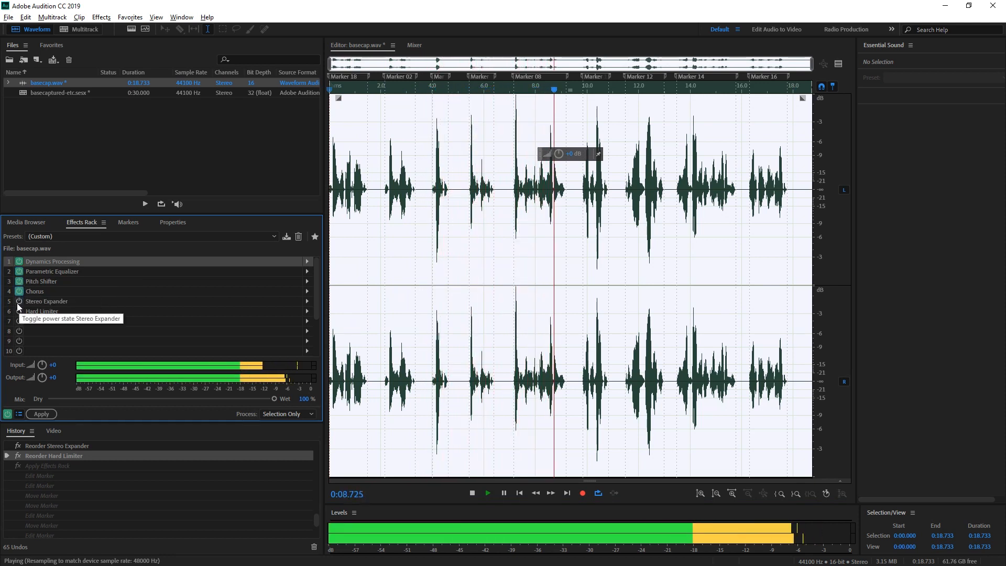
click(19, 301)
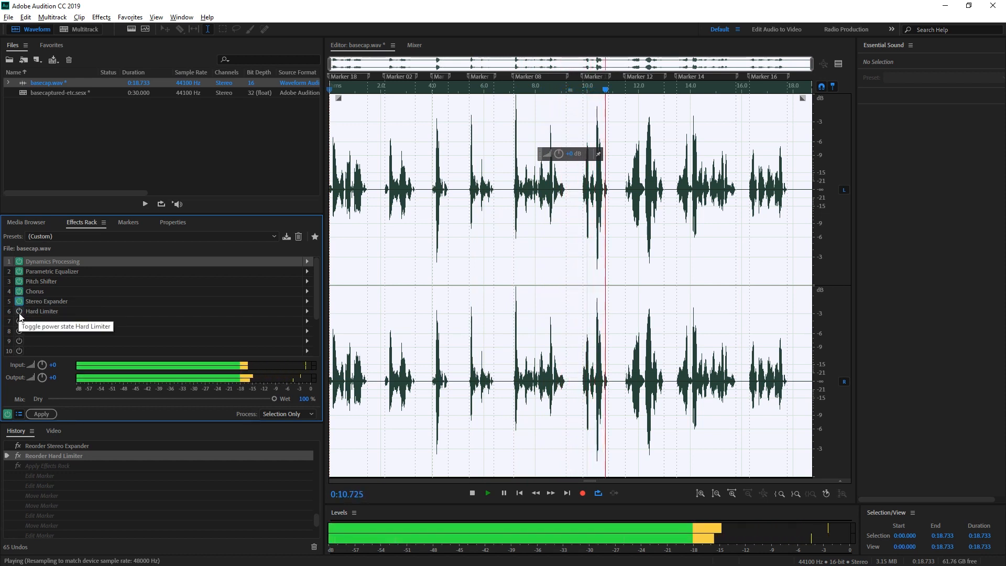
click(19, 311)
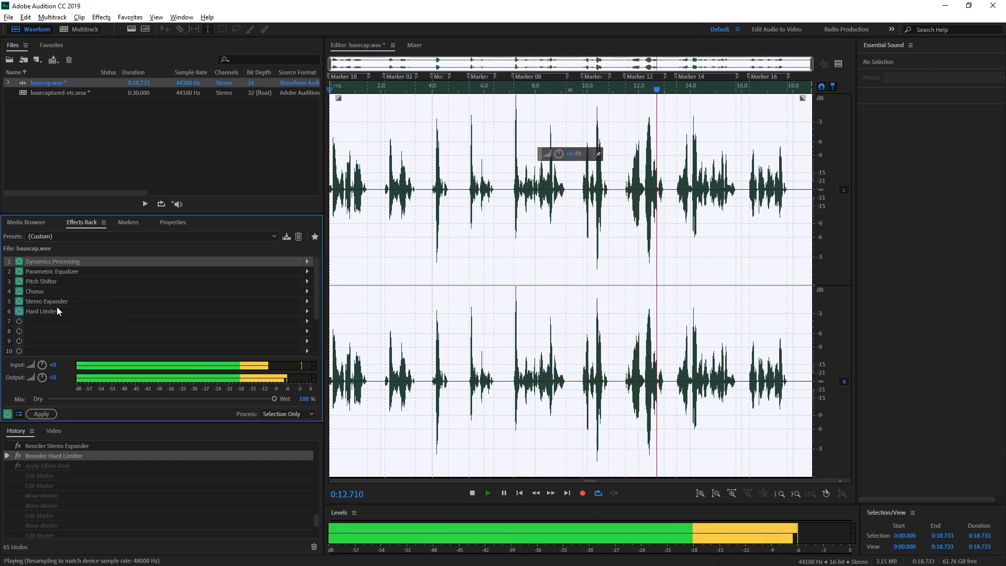
key(space)
Step: Switch all six effects off again and audition the voice with only the Parametric Equalizer enabled
click(51, 273)
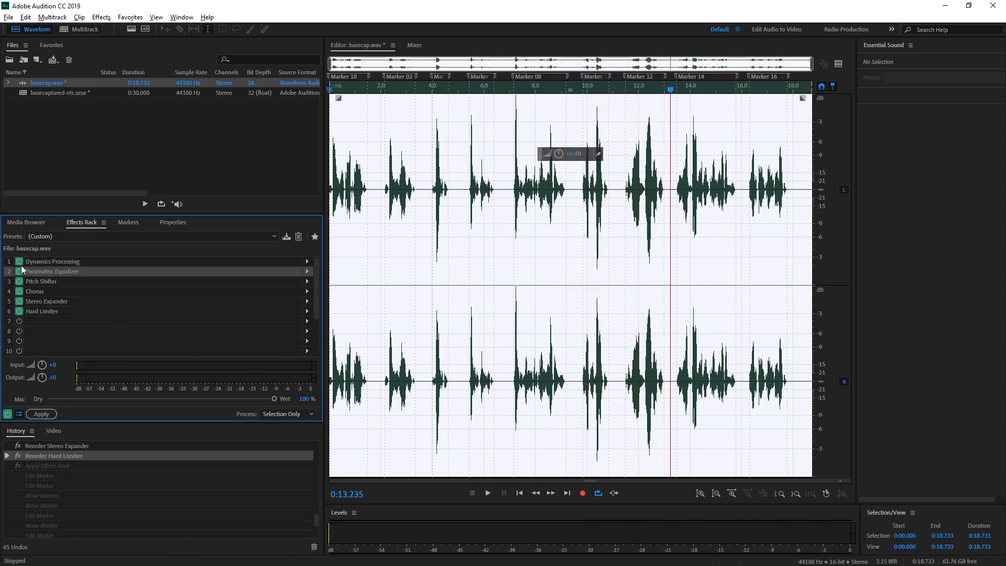
click(19, 311)
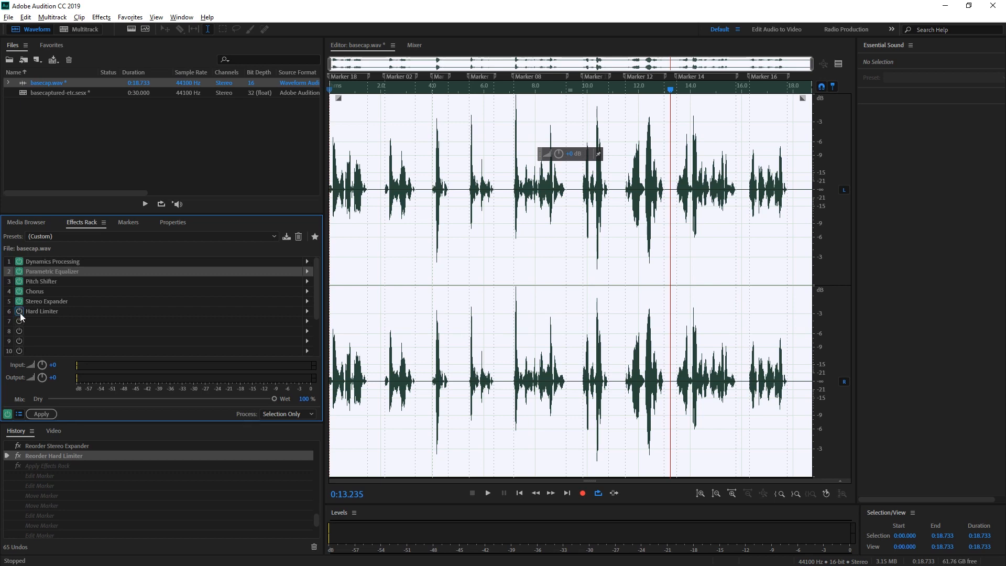
click(19, 269)
key(space)
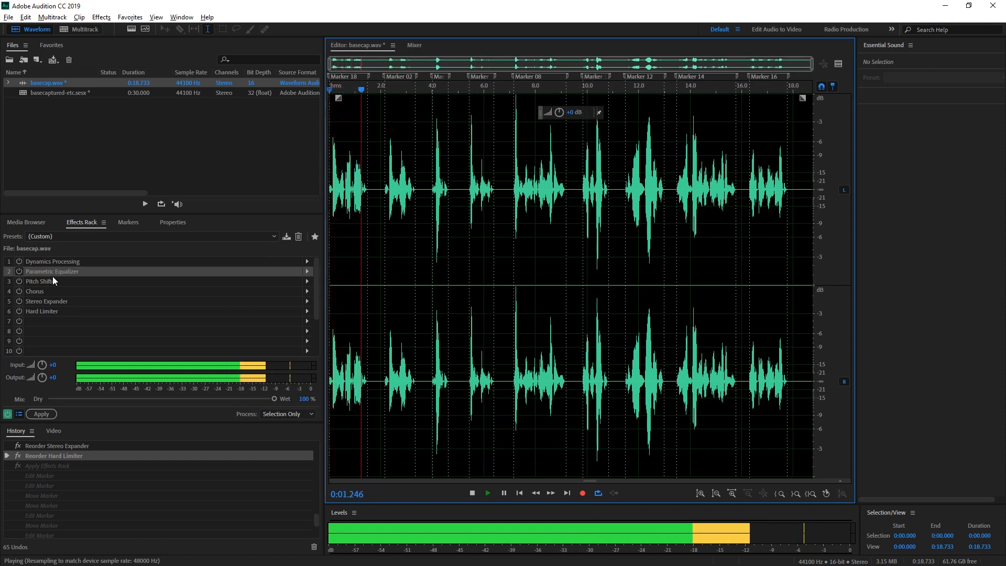
click(20, 271)
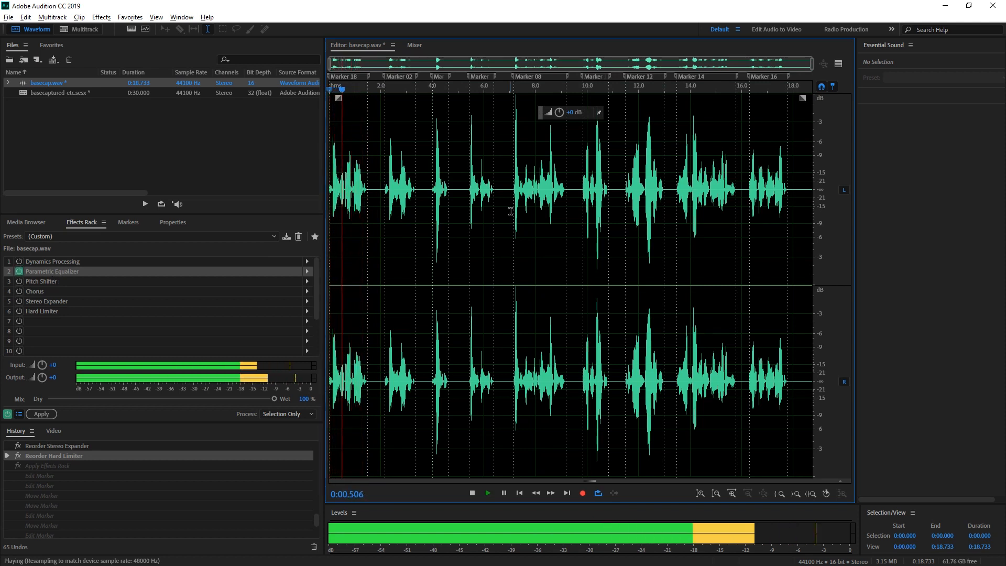
key(space)
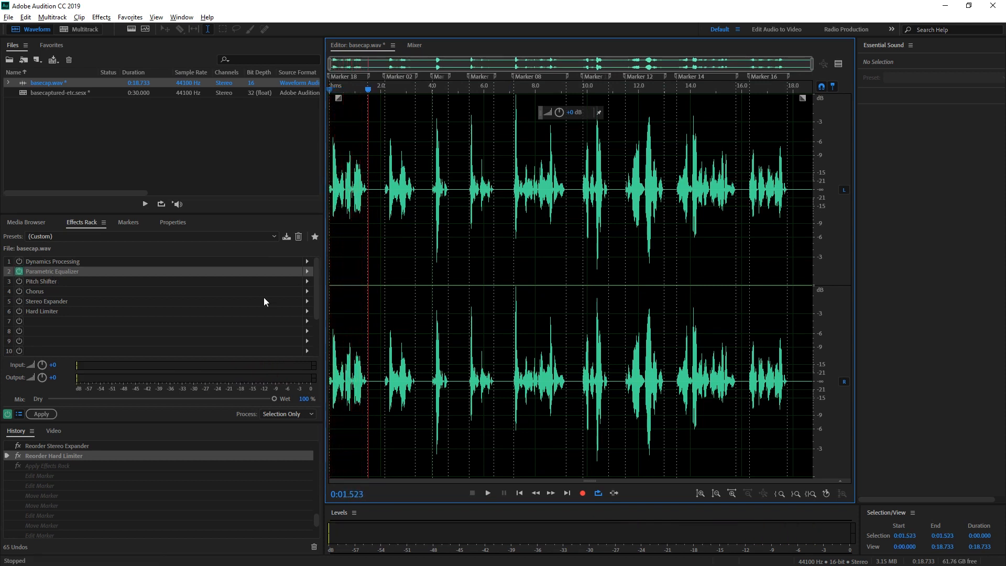
Step: Enable Dynamics Processing and Pitch Shifter alongside the Parametric Equalizer and play the opening phrase
click(20, 261)
click(20, 281)
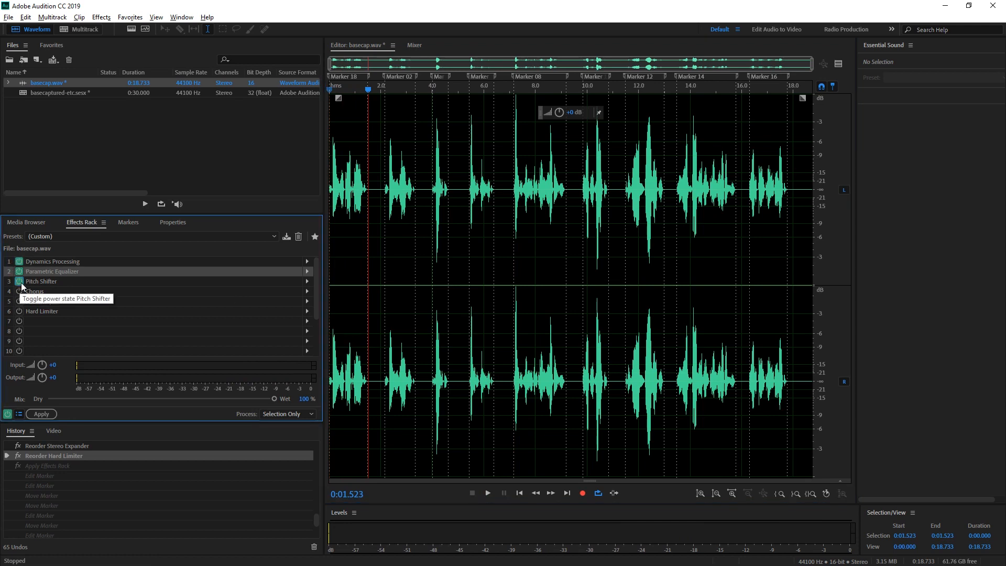
click(19, 281)
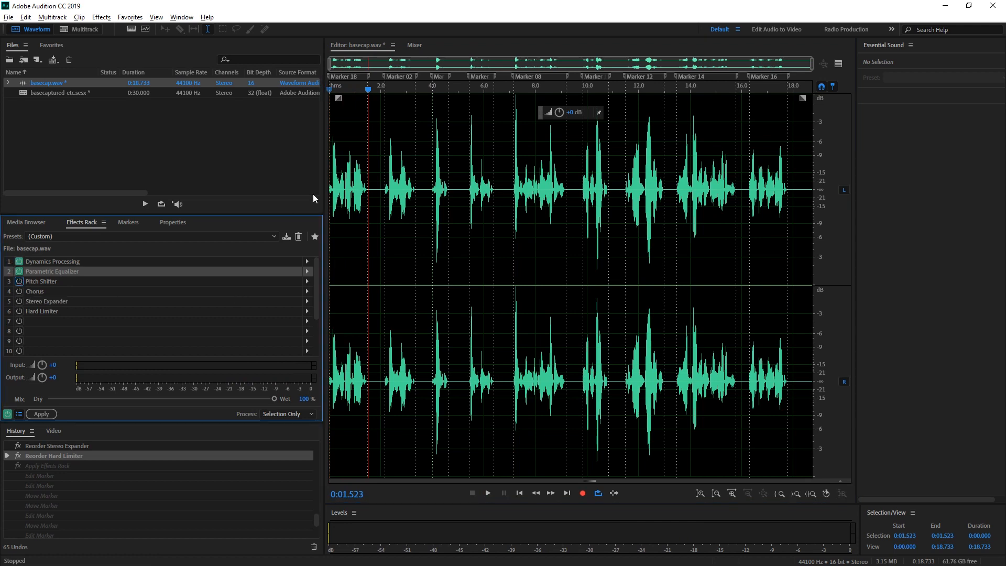
key(ctrl+a)
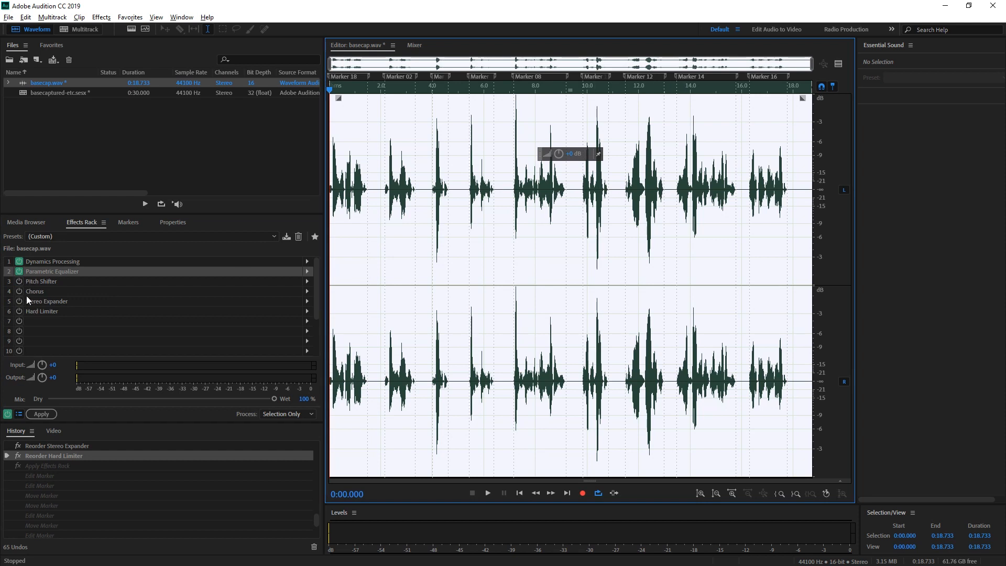
click(18, 282)
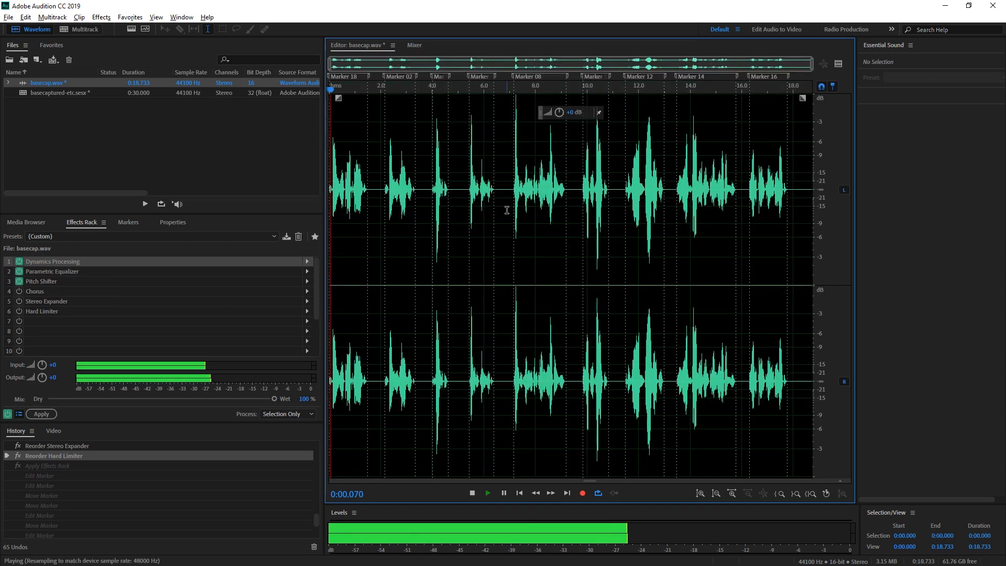
key(space)
key(space)
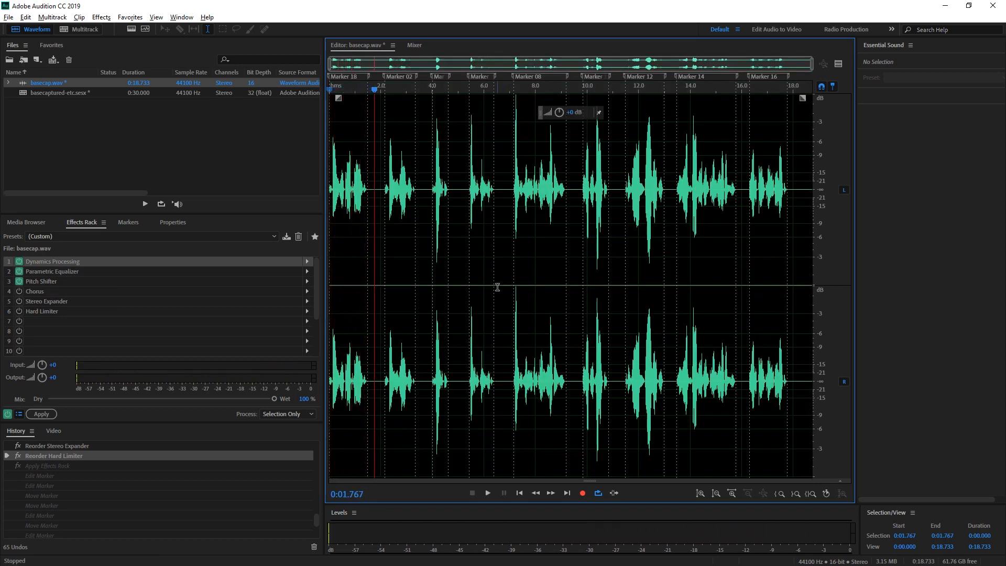
Step: Enable Chorus, Stereo Expander and Hard Limiter as well, and play the start of the fully selected waveform
click(18, 282)
click(19, 282)
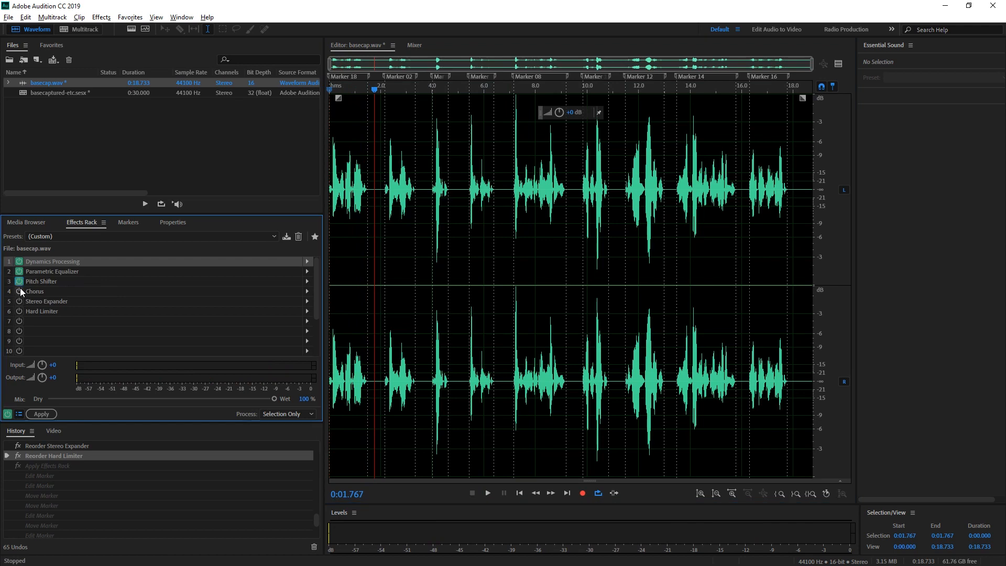
click(375, 131)
key(ctrl+a)
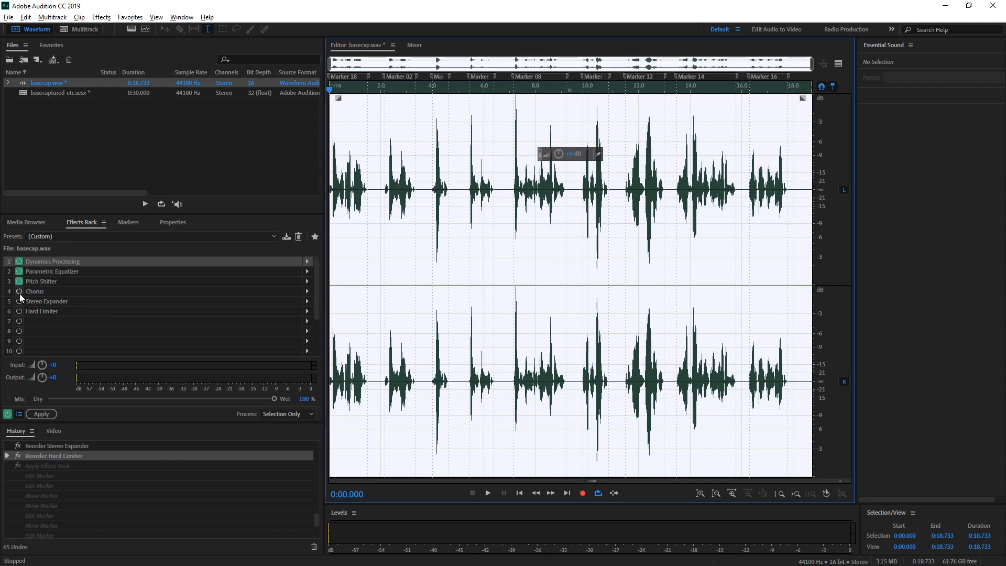
click(20, 292)
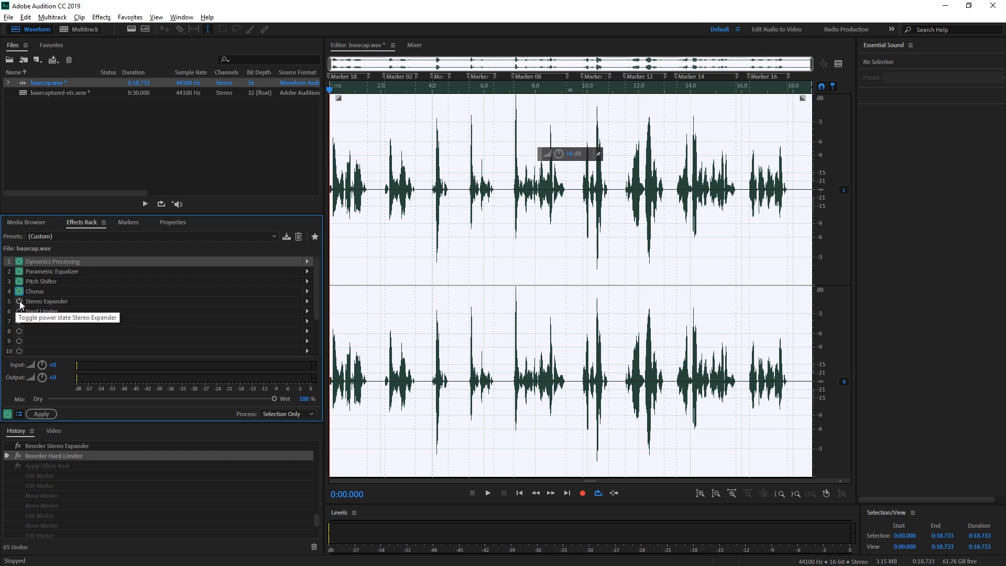
click(19, 302)
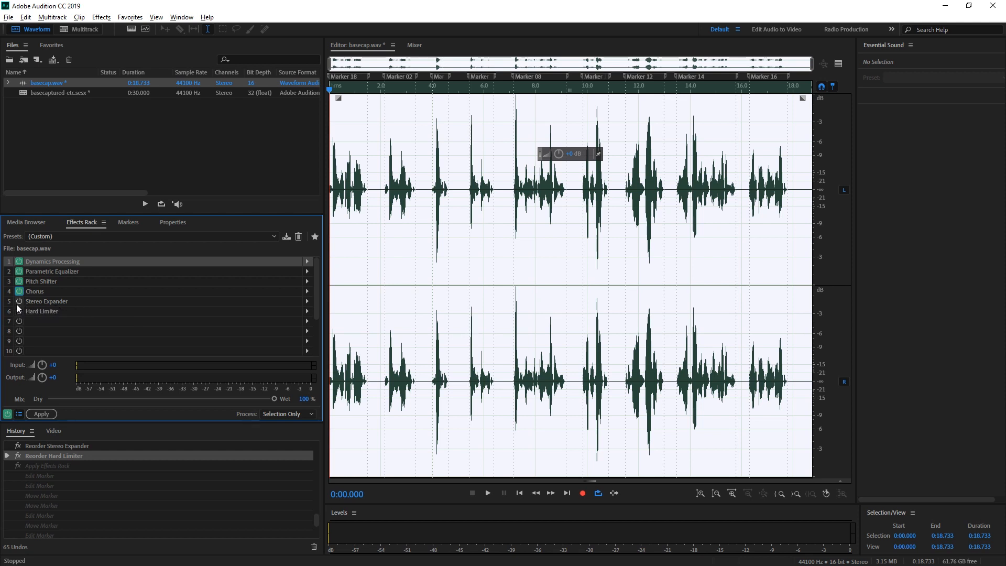
click(19, 311)
key(space)
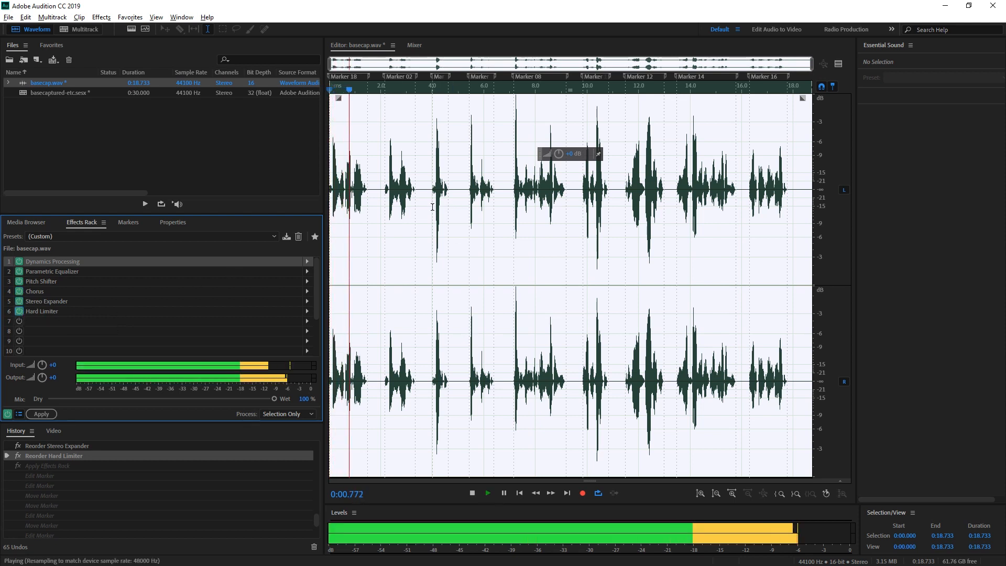
key(space)
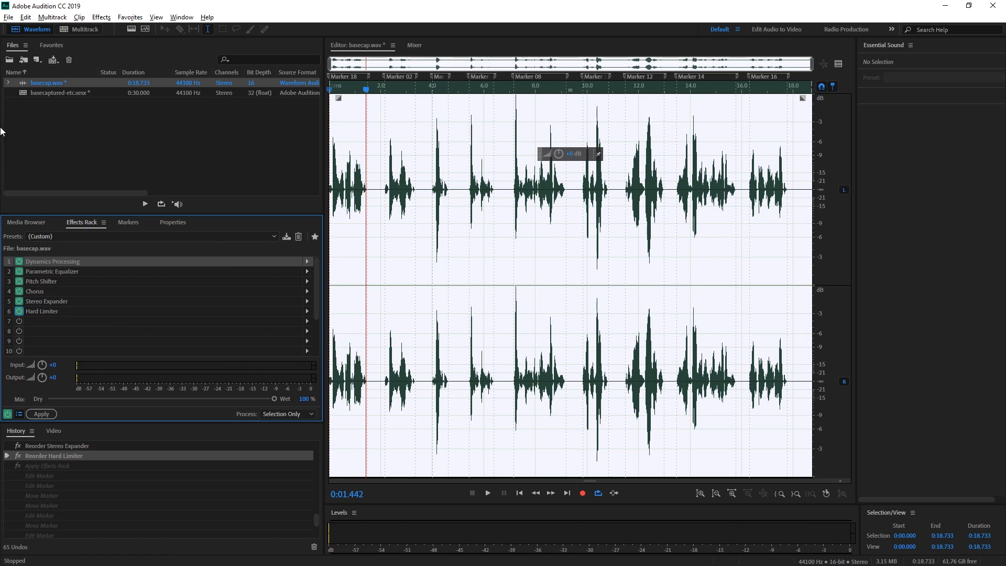
click(351, 131)
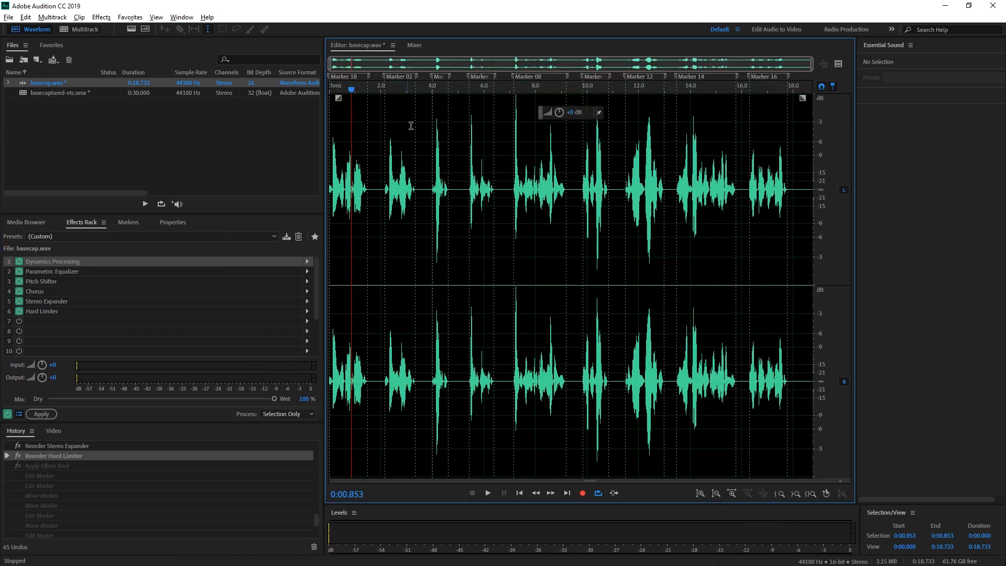
click(442, 126)
click(367, 130)
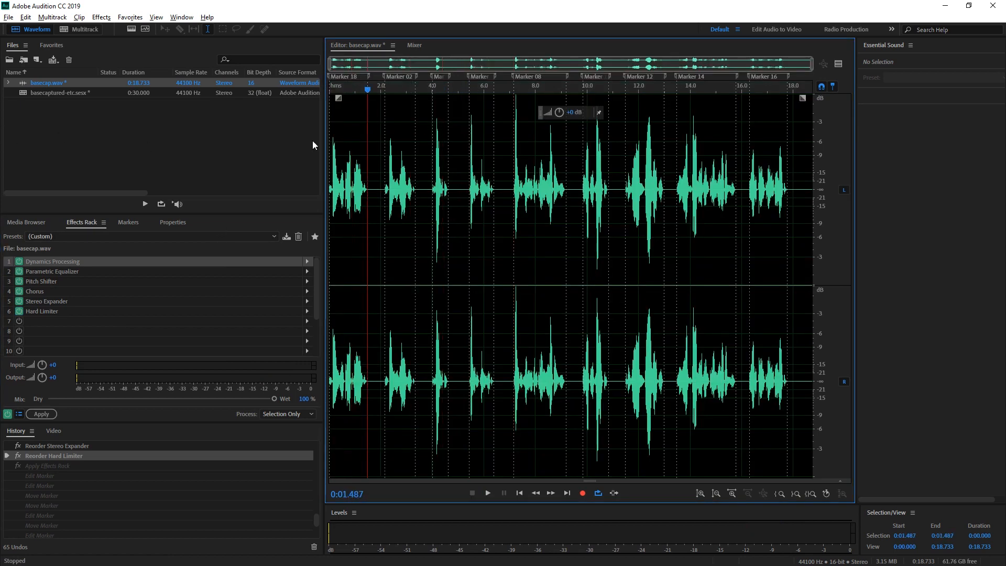
click(128, 222)
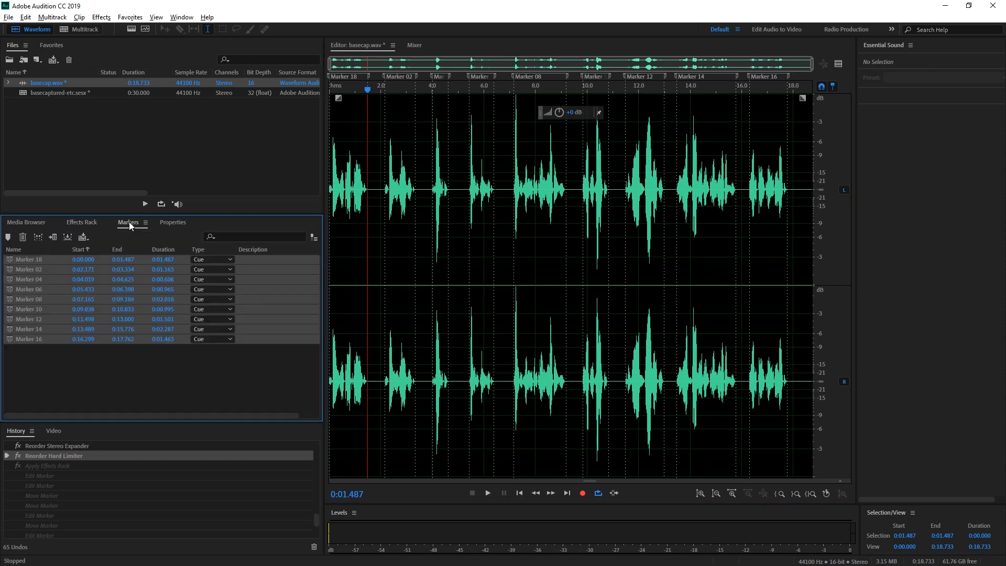
click(37, 260)
shift+click(36, 269)
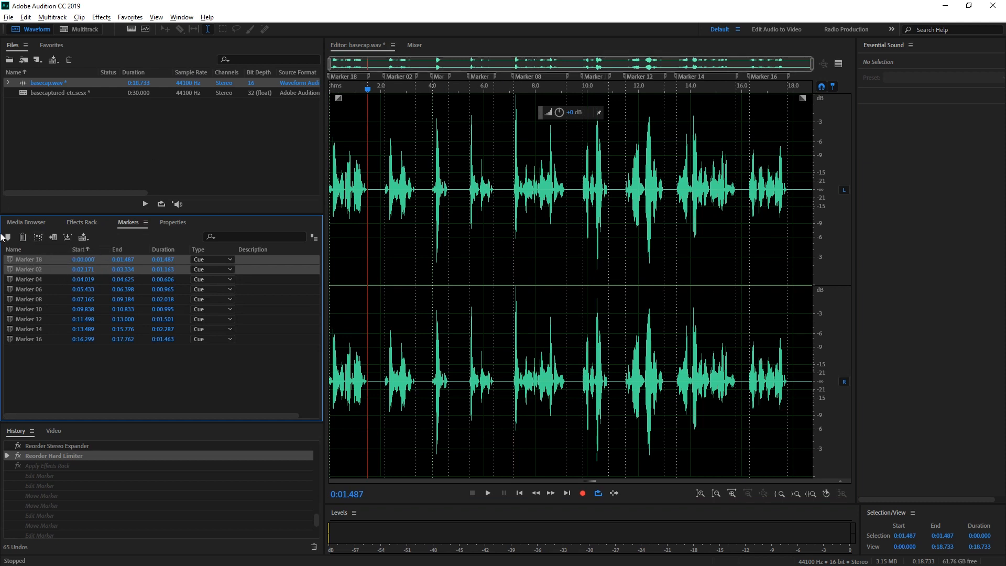
click(65, 280)
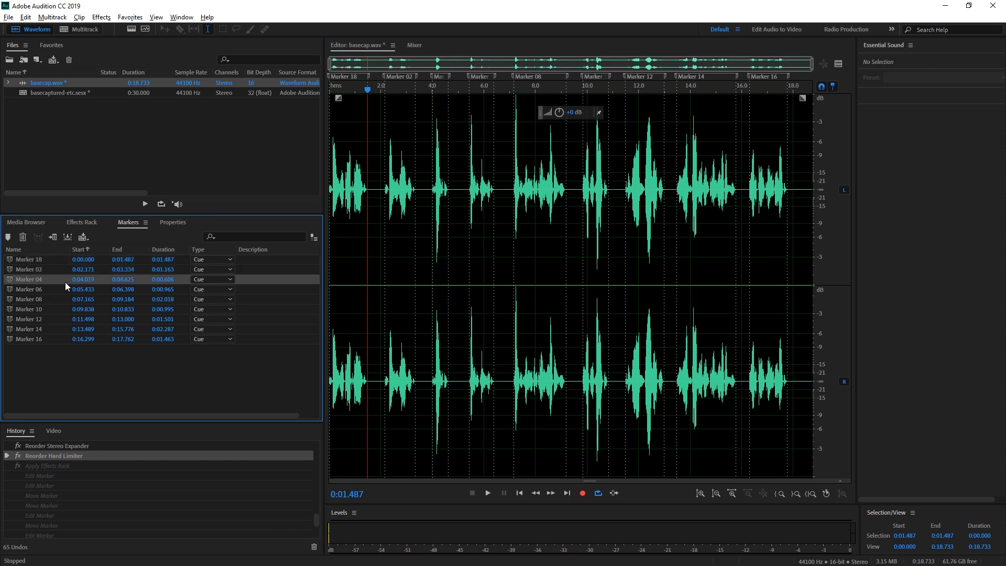
key(ctrl+a)
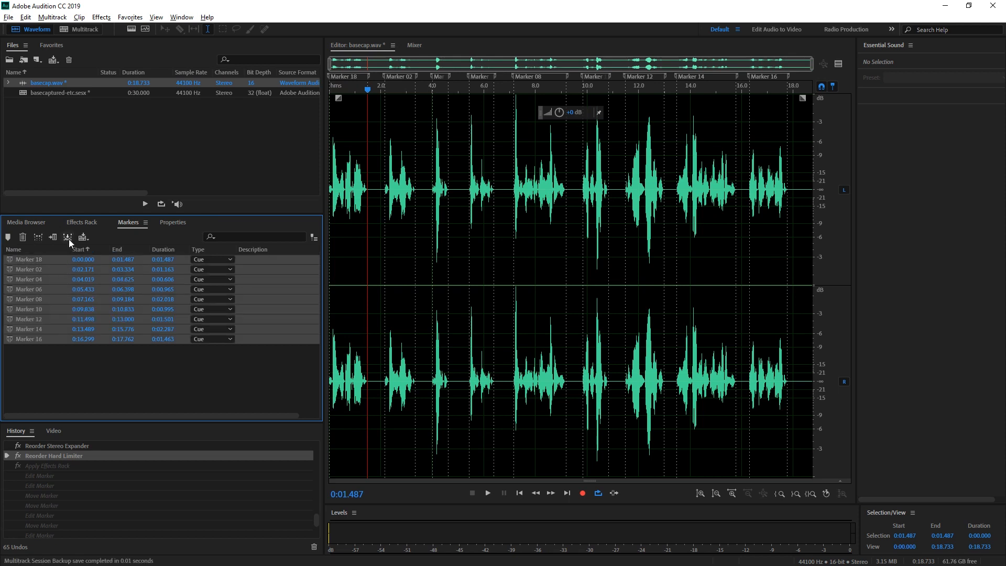
click(68, 239)
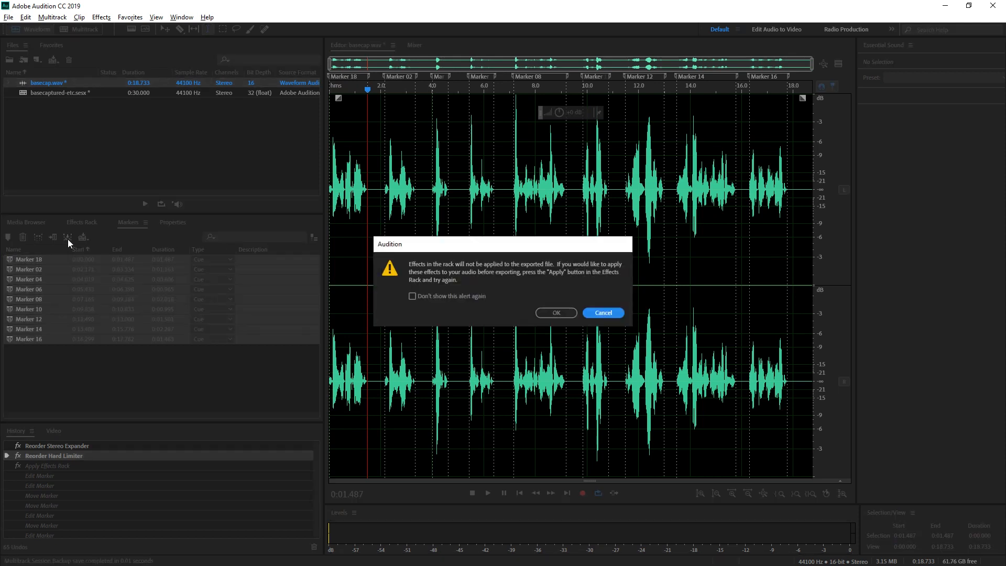
click(601, 312)
Step: Apply the six-effect rack permanently to the voice recording
click(82, 222)
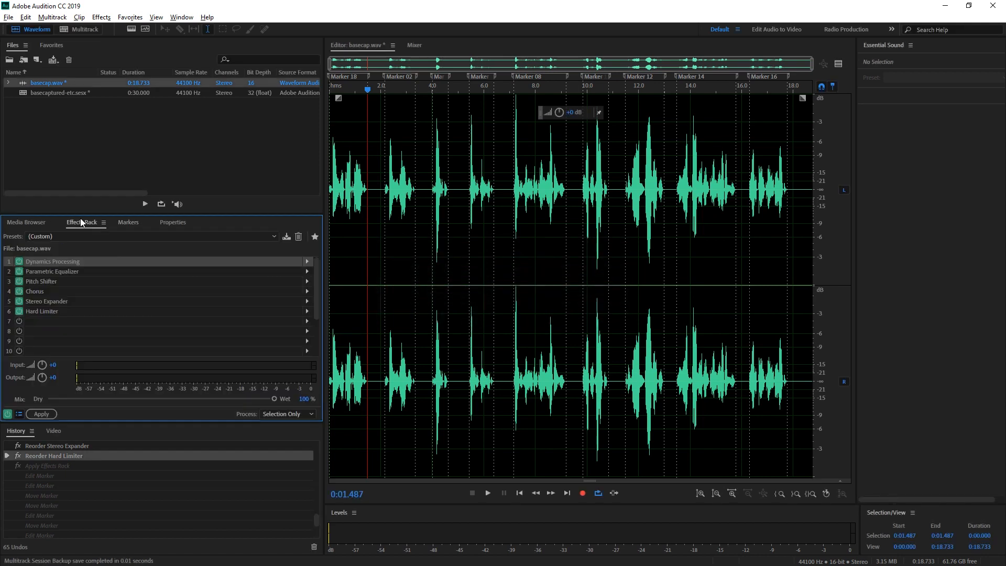
click(41, 413)
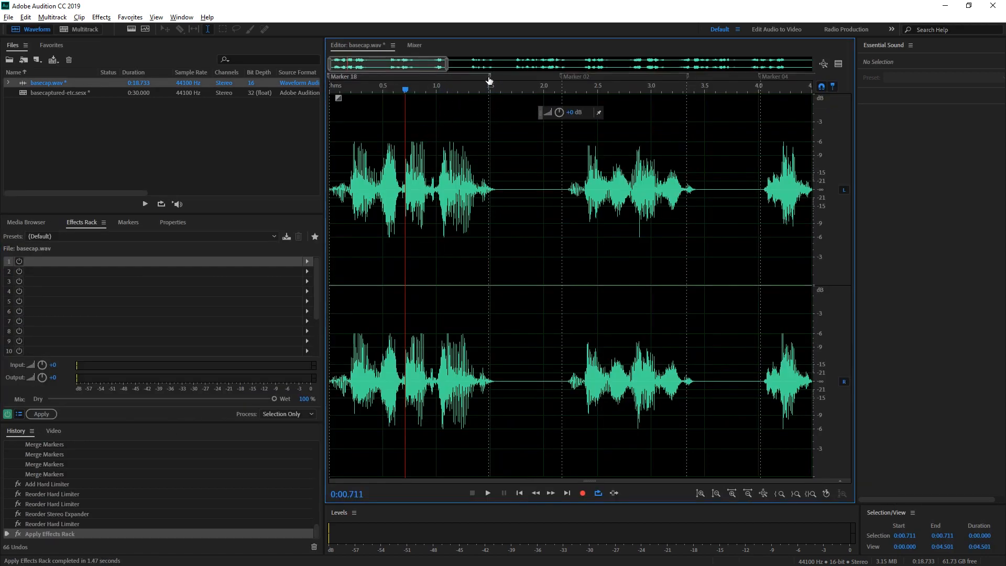
Step: Extend Marker 18's end to about 0:01.567 and adjust Marker 02 to span about 0:02.192 to 0:03.437
drag(488, 79, 497, 83)
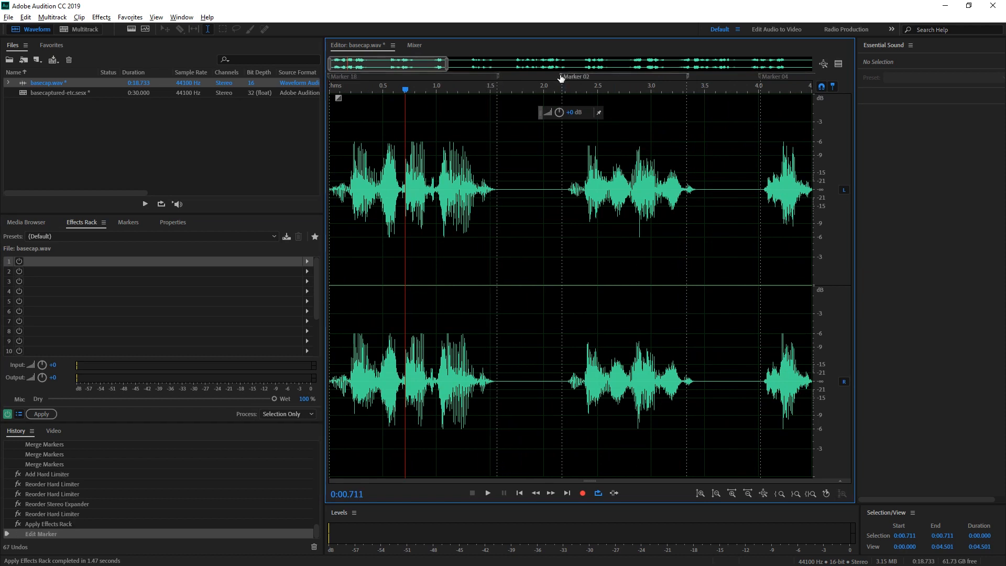
drag(560, 78, 564, 78)
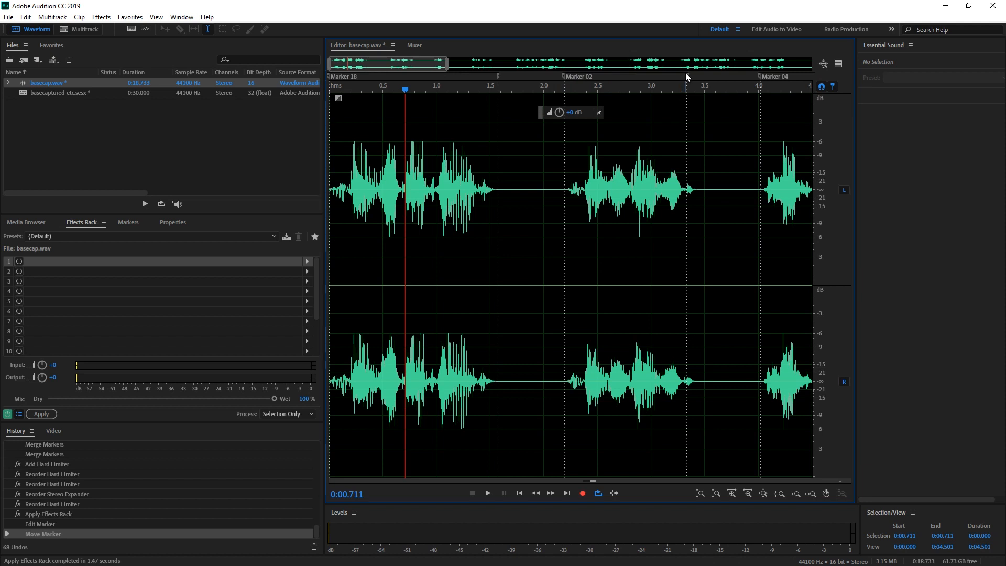
drag(686, 77, 697, 76)
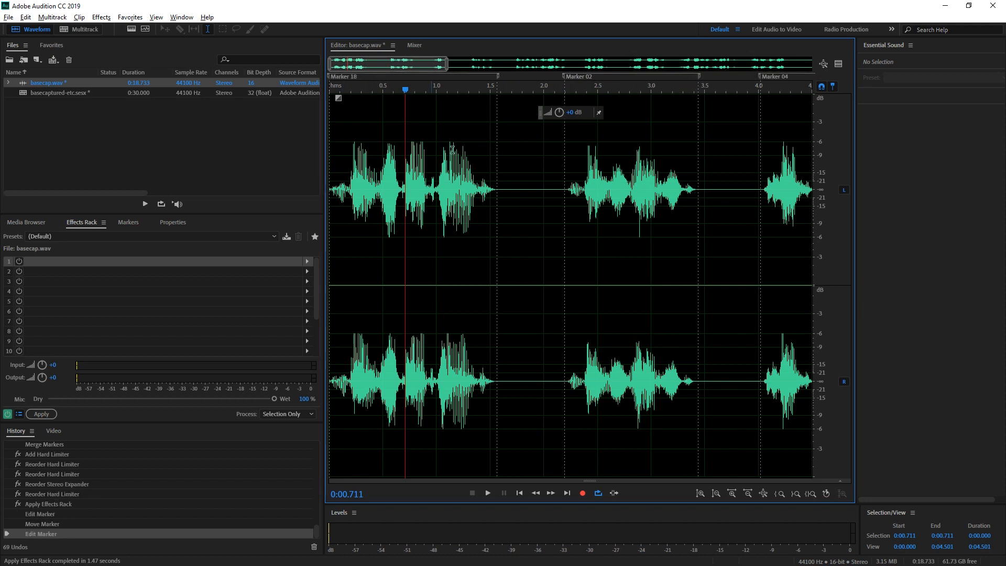
Step: Adjust Marker 04 to span about 0:04.037 to 0:04.716 and Marker 06 to span about 0:05.500 to 0:06.500
drag(456, 370, 548, 360)
drag(795, 329, 832, 330)
click(606, 276)
drag(518, 77, 520, 77)
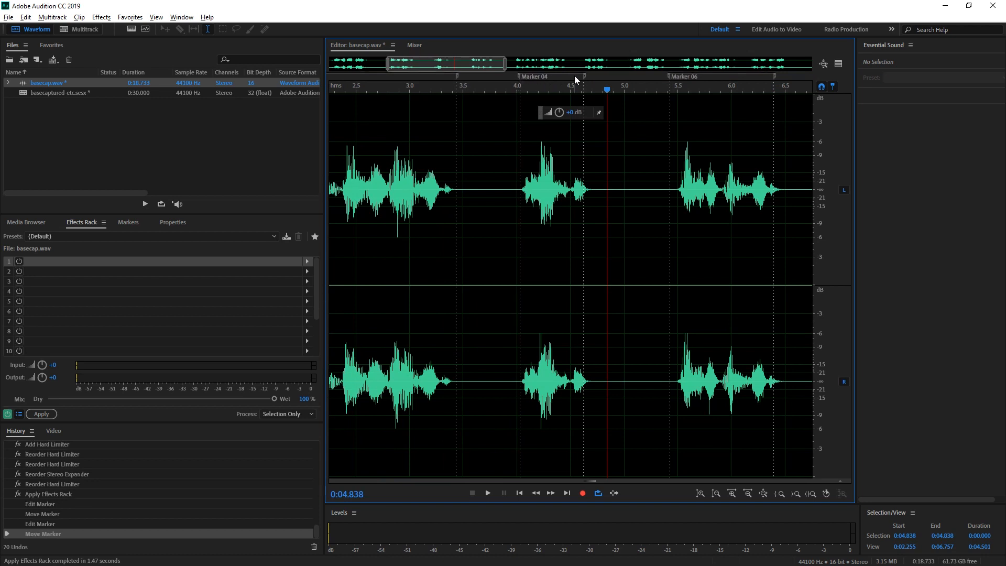
drag(583, 77, 593, 77)
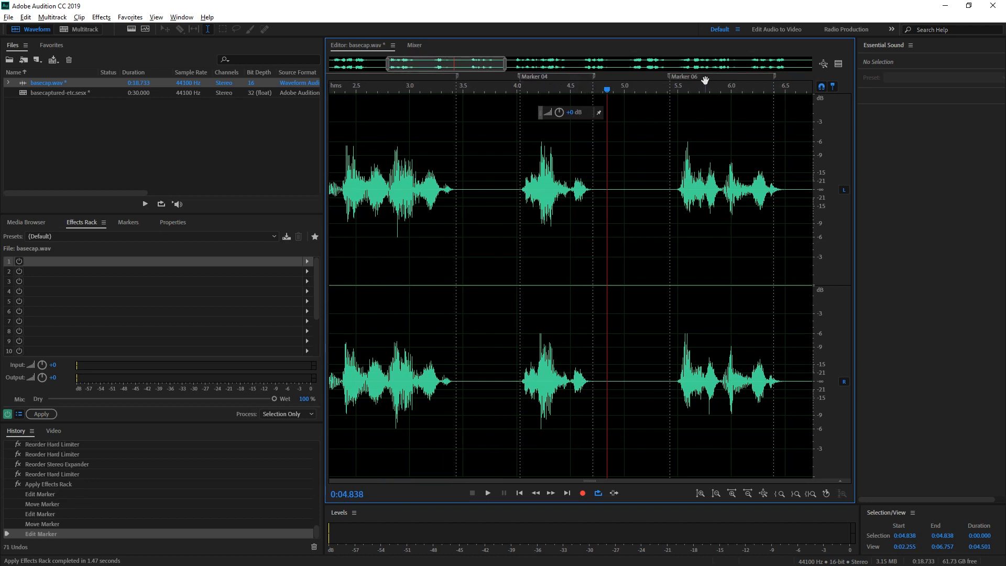
drag(672, 78, 675, 78)
drag(772, 76, 772, 76)
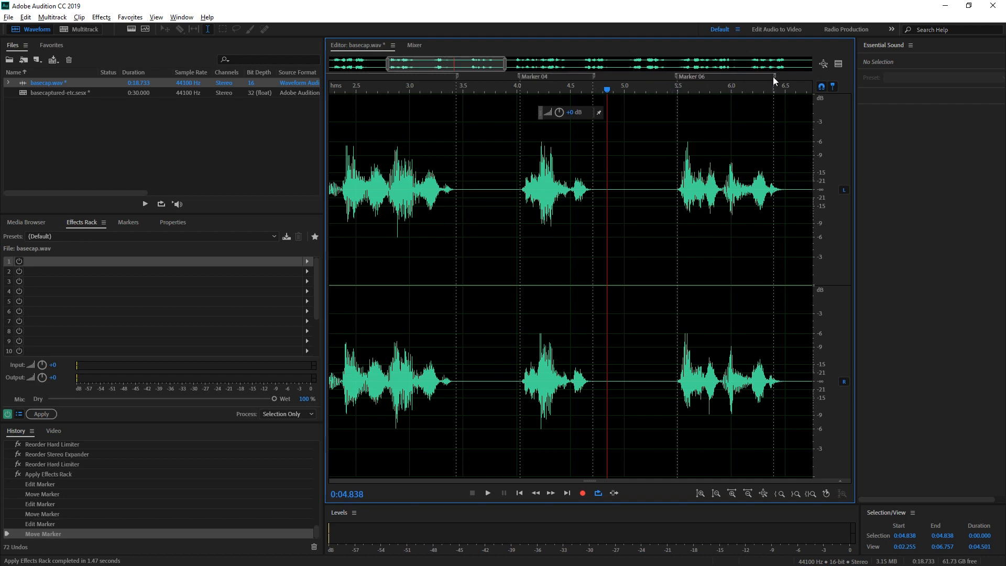
Step: Start exporting the audio of the selected range marker, leaving out markers and other metadata
scroll(566, 202, down, 5)
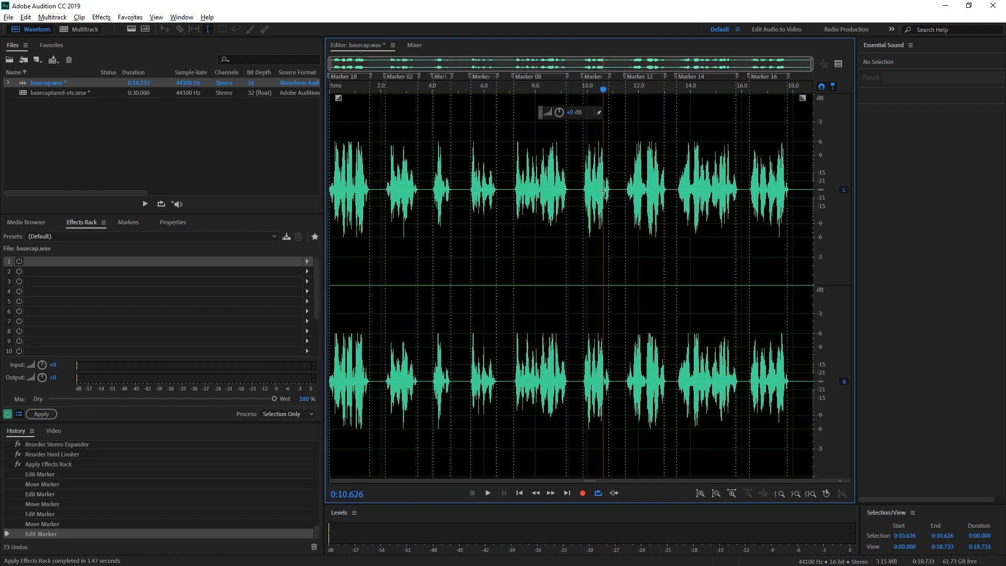
key(ctrl+a)
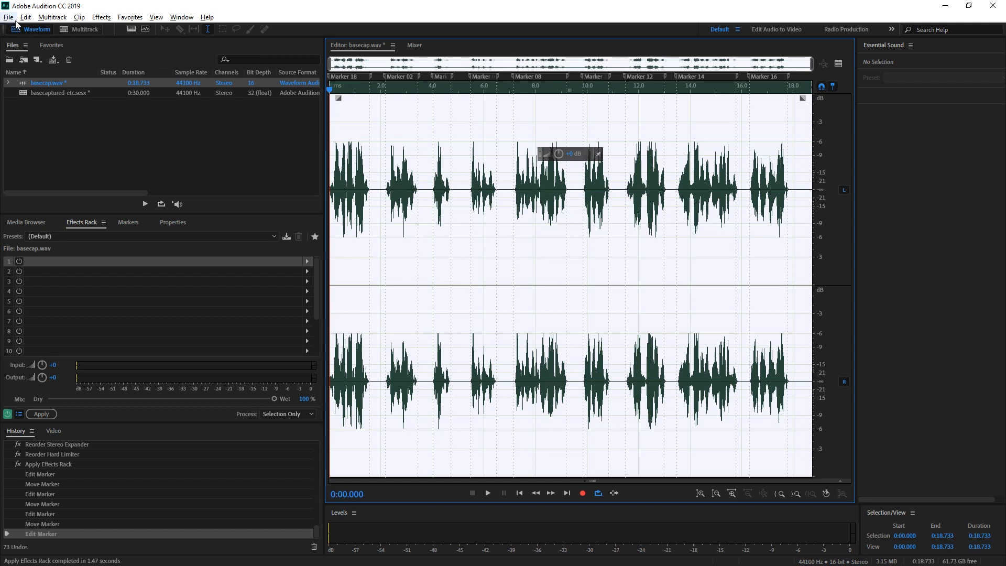
click(126, 223)
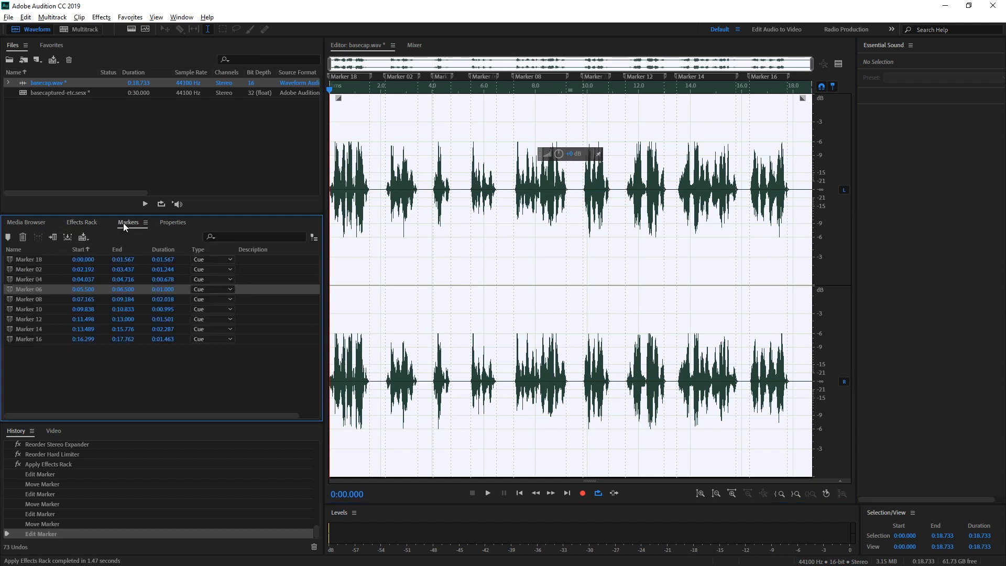
click(67, 239)
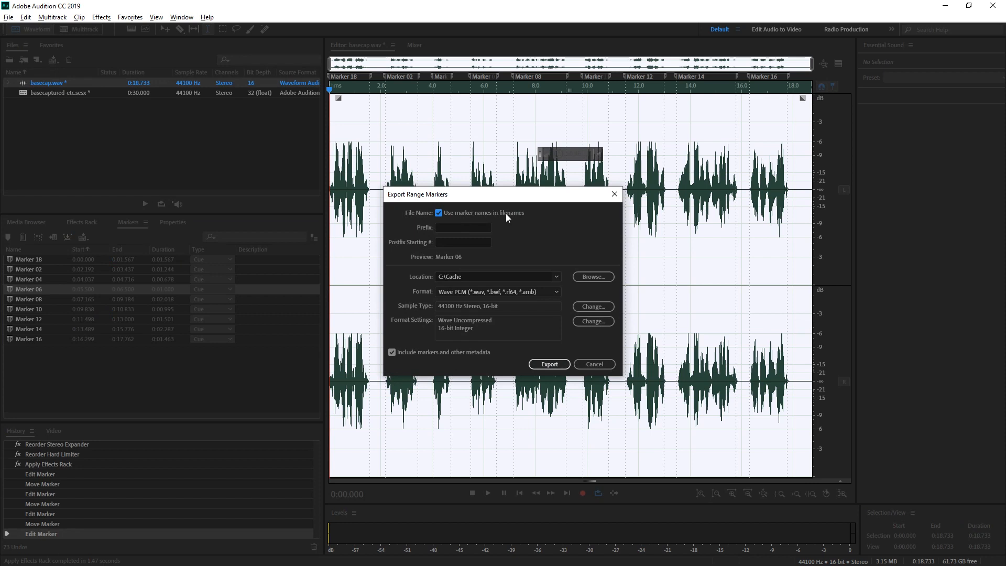
click(472, 277)
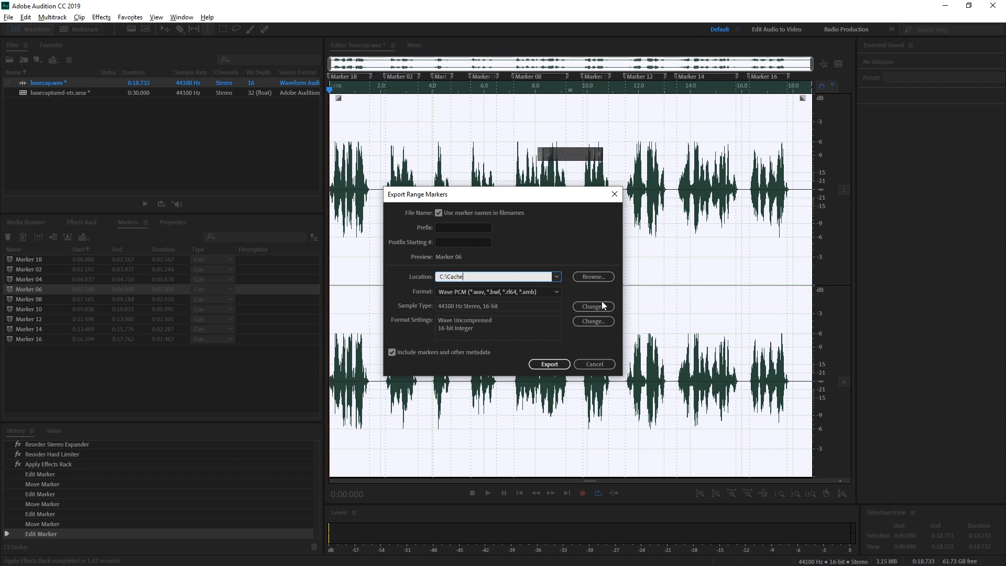
click(400, 352)
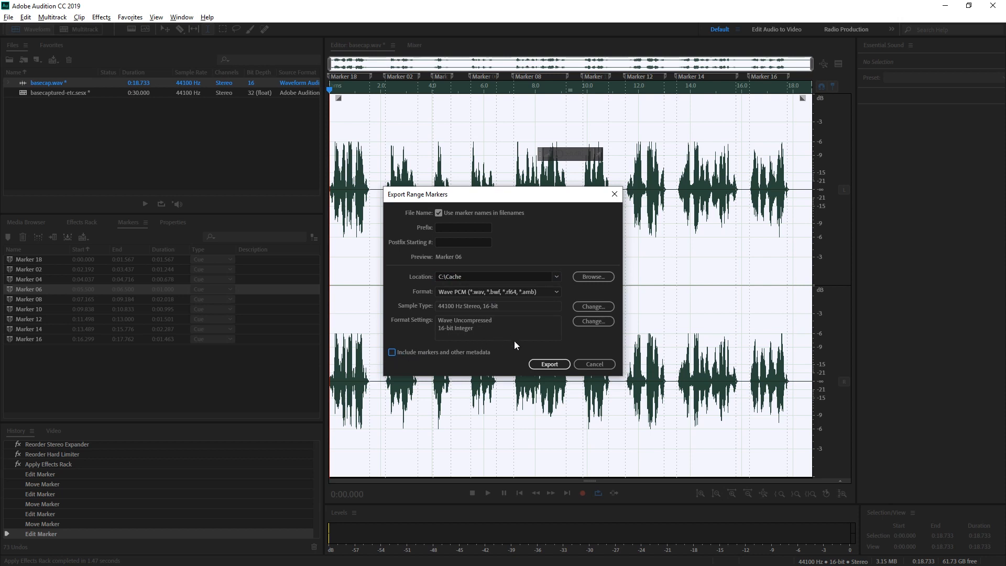
Step: Set the export location to C:\Cache\nef, run the export and switch to File Explorer to check the folder
click(540, 278)
click(540, 278)
text(\)
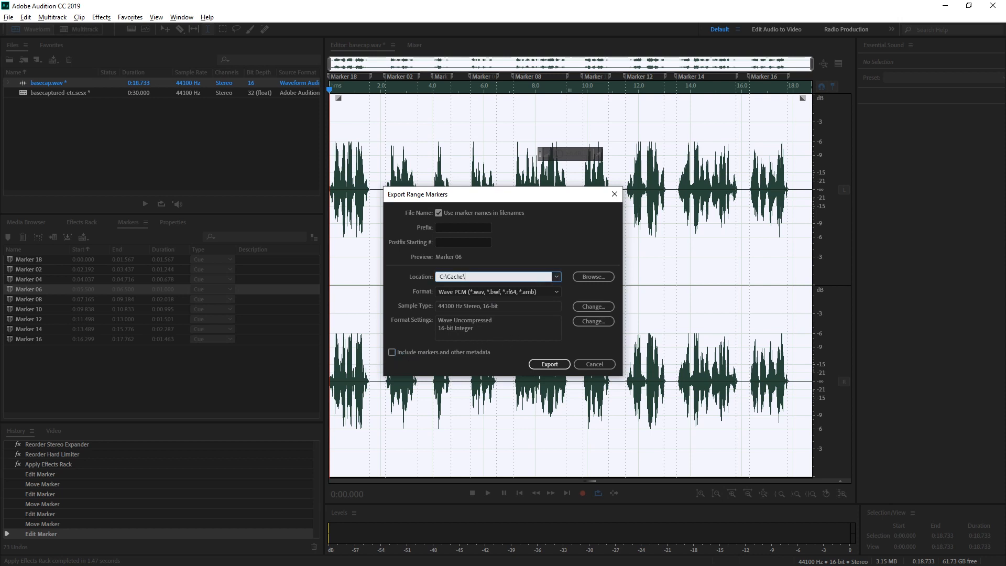
text(nef)
click(559, 362)
click(542, 300)
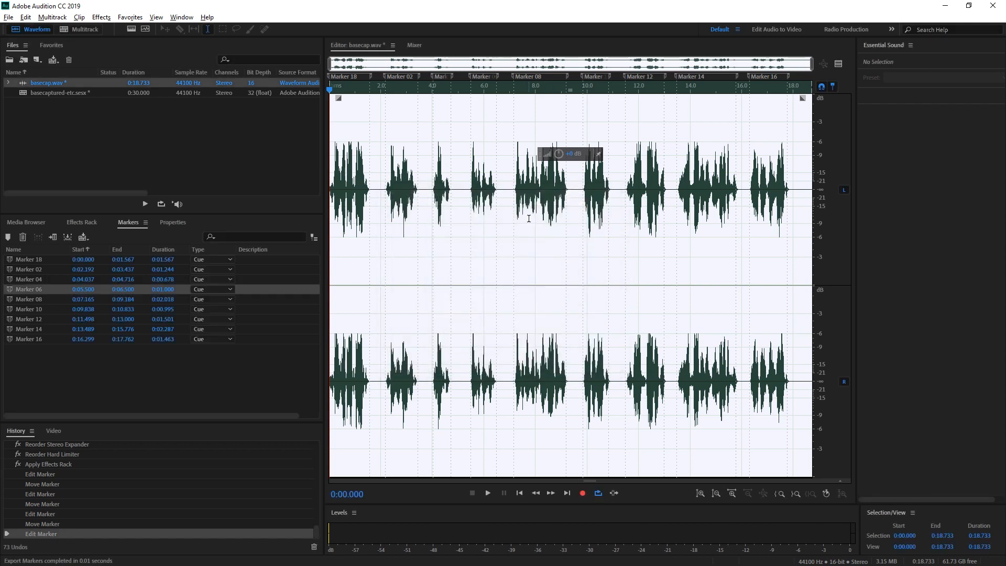
key(alt+Tab)
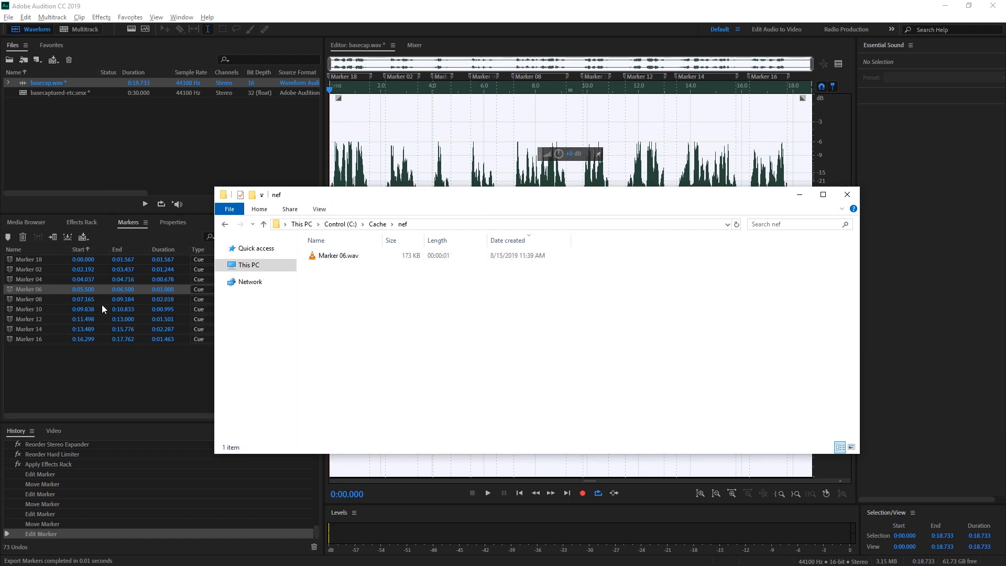
Step: Export all the range markers as WAV files to the same folder and check them in File Explorer
click(46, 309)
key(ctrl+a)
click(69, 238)
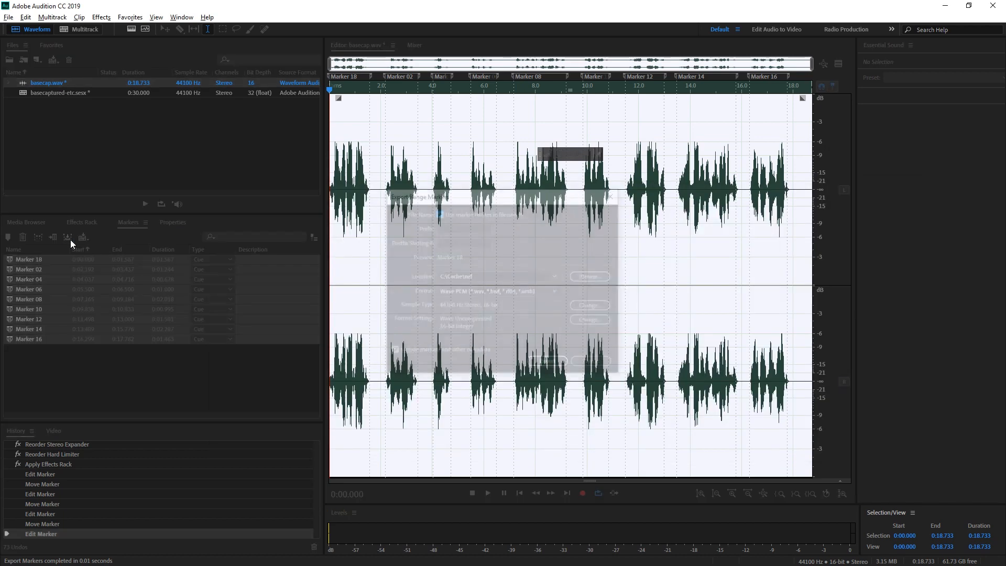
click(545, 363)
key(alt+Tab)
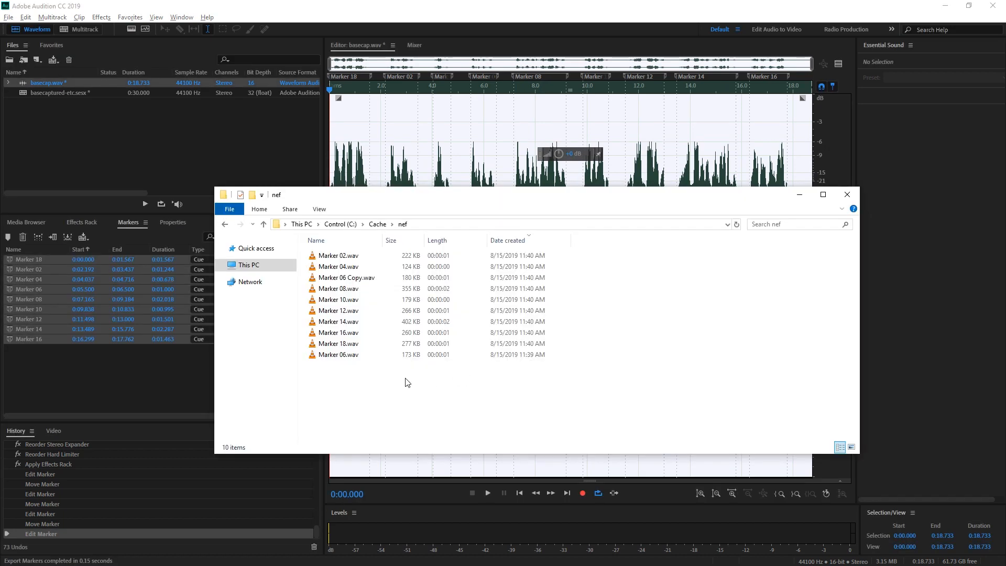
Step: Permanently delete the earlier exported file Marker 06.wav from the nef folder
click(365, 277)
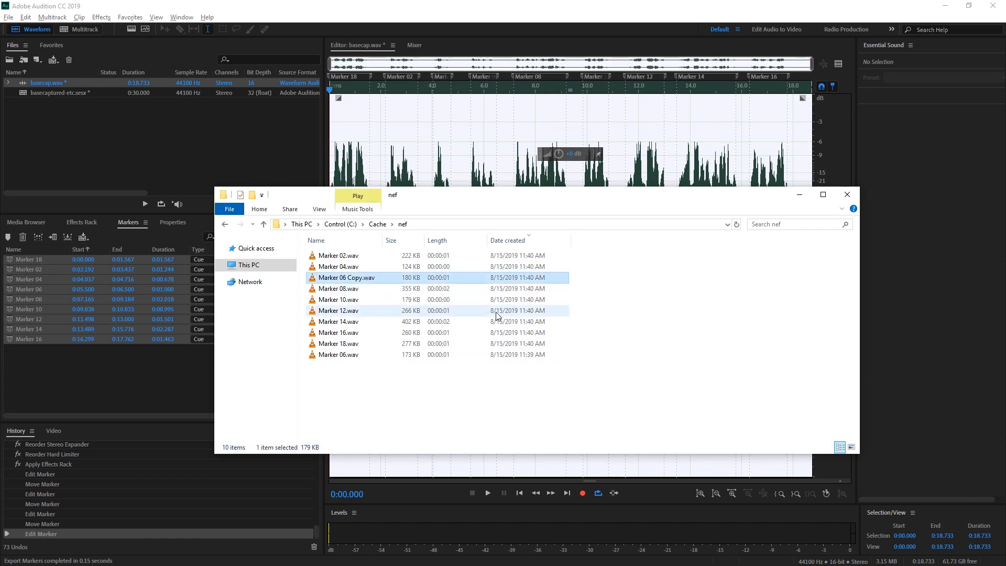
key(Down)
key(Down)
key(Down)
key(Down)
key(Down)
key(Down)
key(Down)
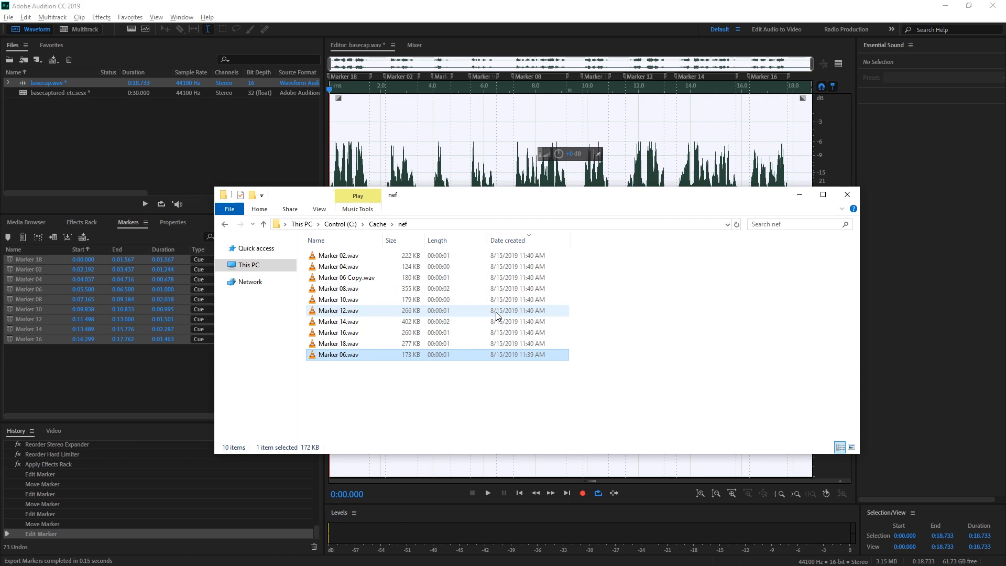
key(shift+Delete)
key(Return)
Step: Rename the file Marker 06 Copy.wav as Marker 06.wav
key(Up)
key(Up)
key(Up)
key(Up)
key(Up)
key(Up)
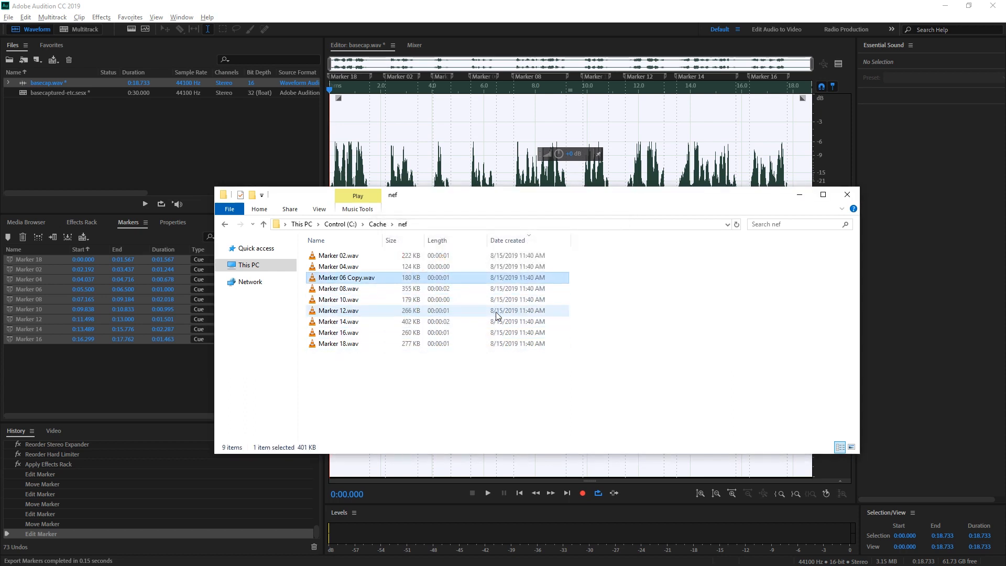
key(F2)
key(Right)
key(BackSpace)
key(BackSpace)
key(BackSpace)
key(BackSpace)
key(BackSpace)
key(Return)
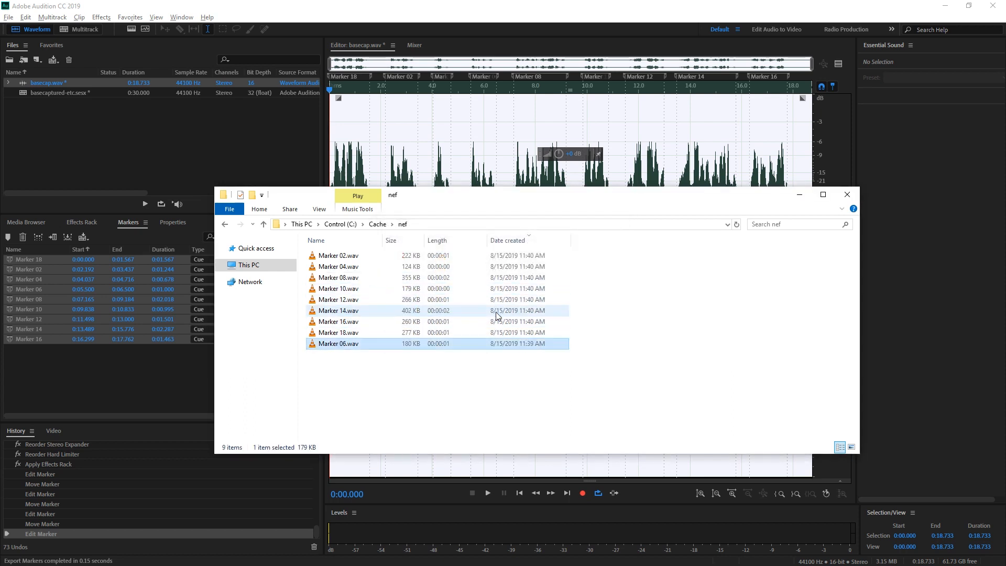
Step: Play Marker 06.wav to identify its phrase and rename the file as Health Boost.wav
key(Return)
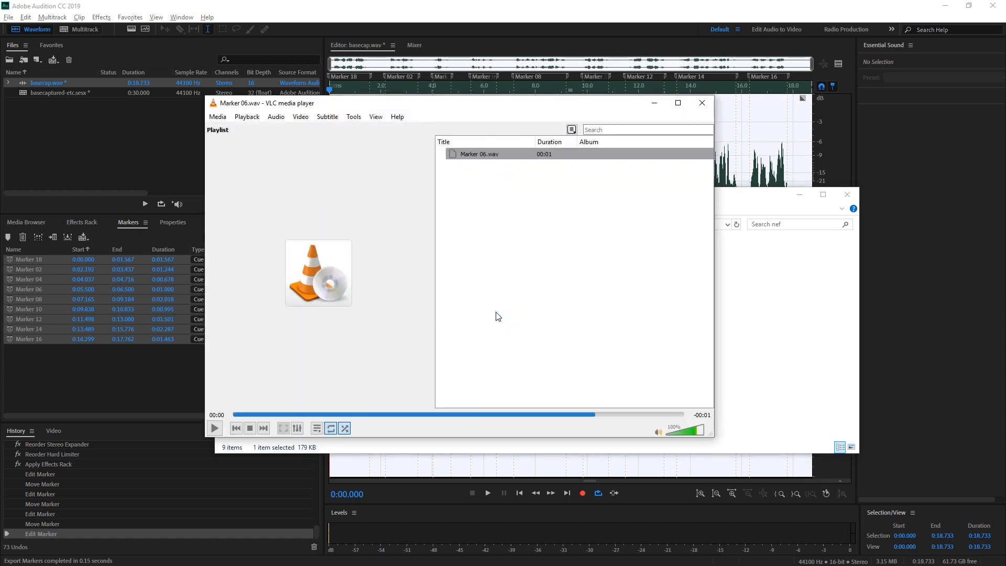
key(F2)
text(Health Boots)
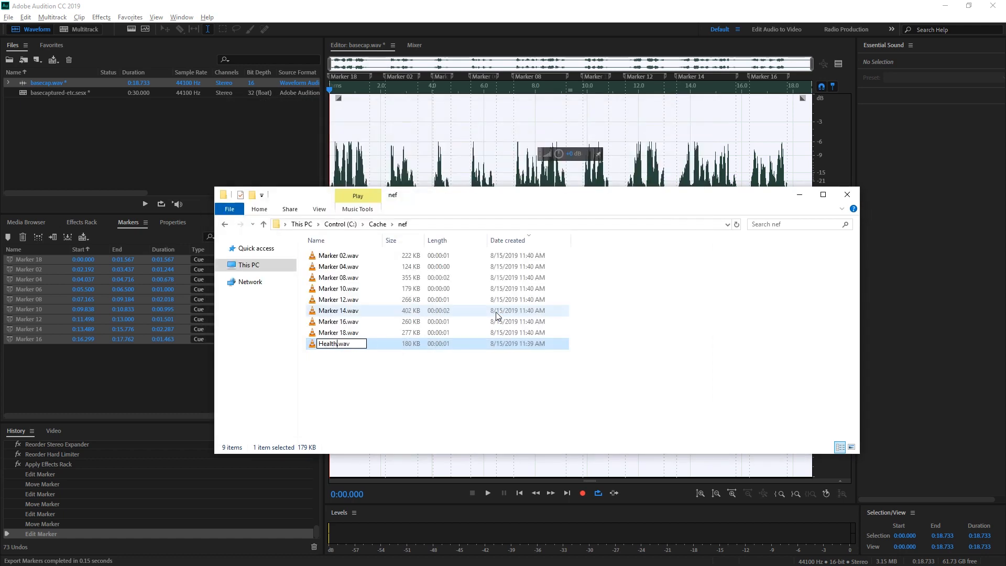
key(BackSpace)
key(BackSpace)
text(st)
key(Return)
Step: Play Marker 18.wav, rename it as Base Captured.wav, and play the renamed file before closing the media player
key(Up)
key(Return)
key(F2)
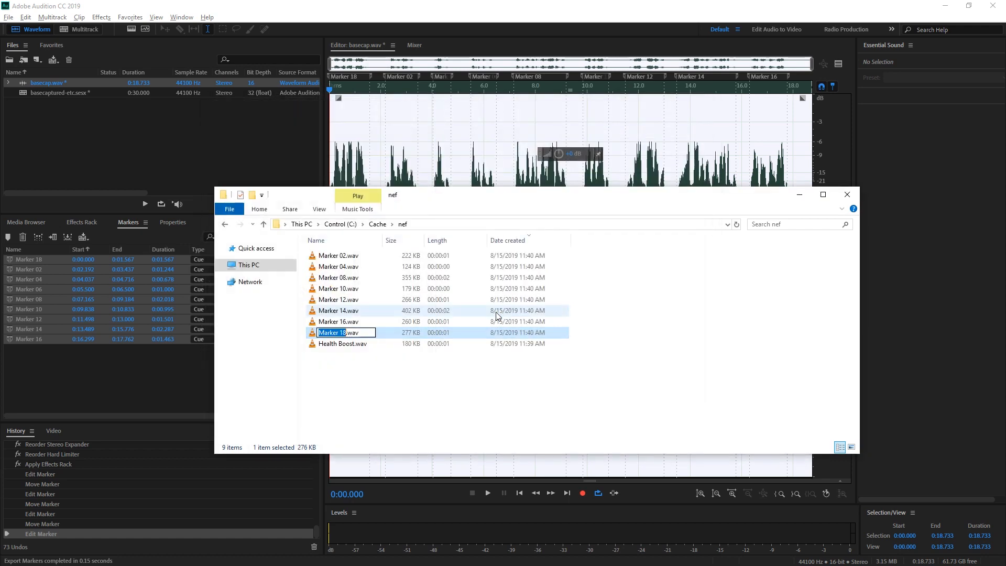
text(Base Captured)
key(Return)
key(Return)
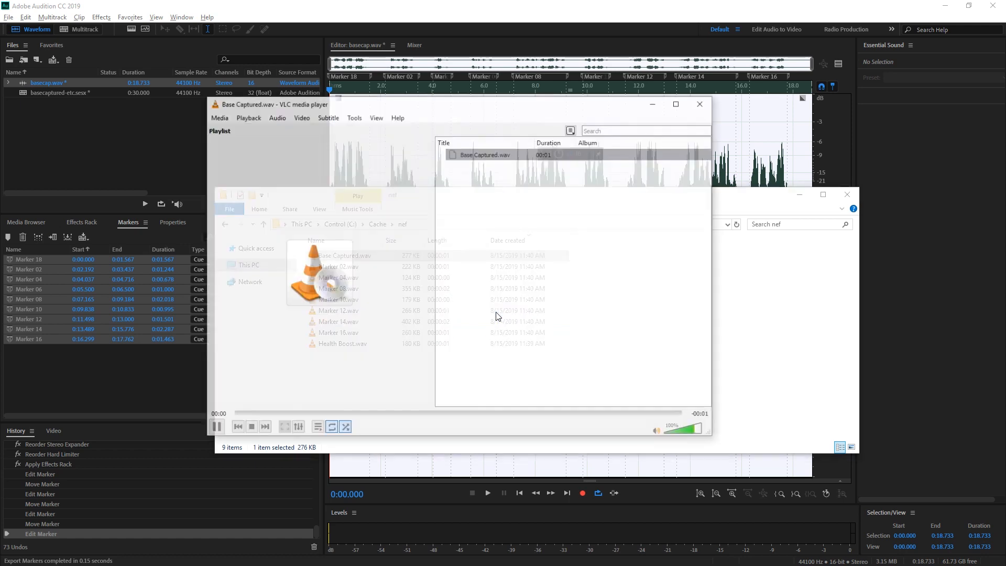
key(alt+F4)
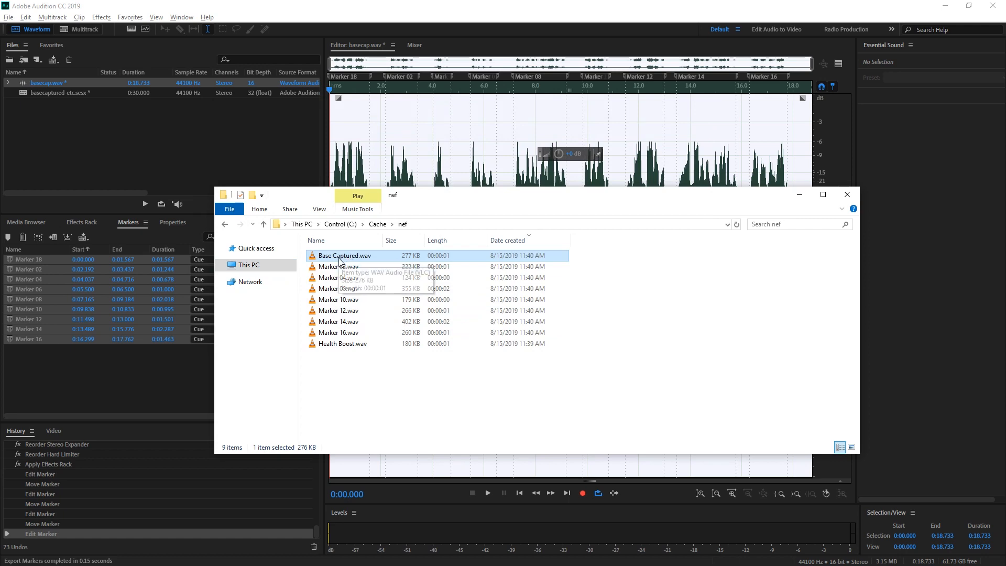
Step: Play Marker 16.wav to identify its phrase and rename the file as RSP Set.wav
double_click(349, 336)
key(alt+F4)
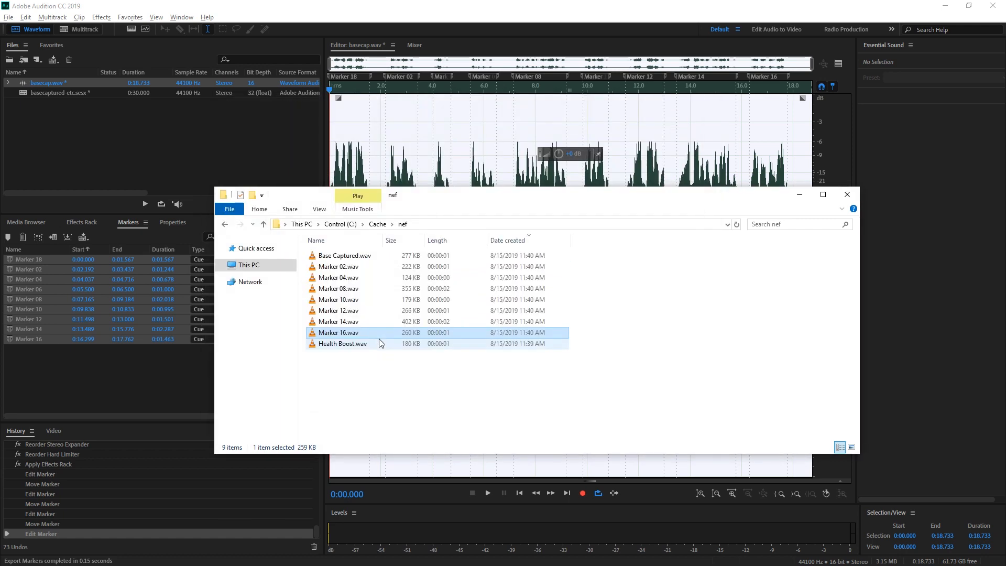
key(F2)
text(RSP)
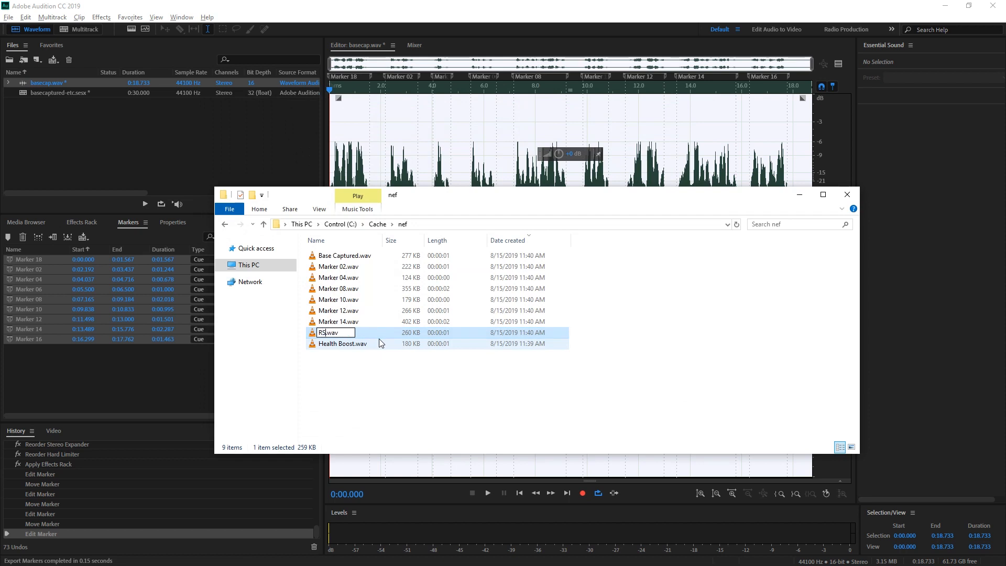
text( Set)
key(Return)
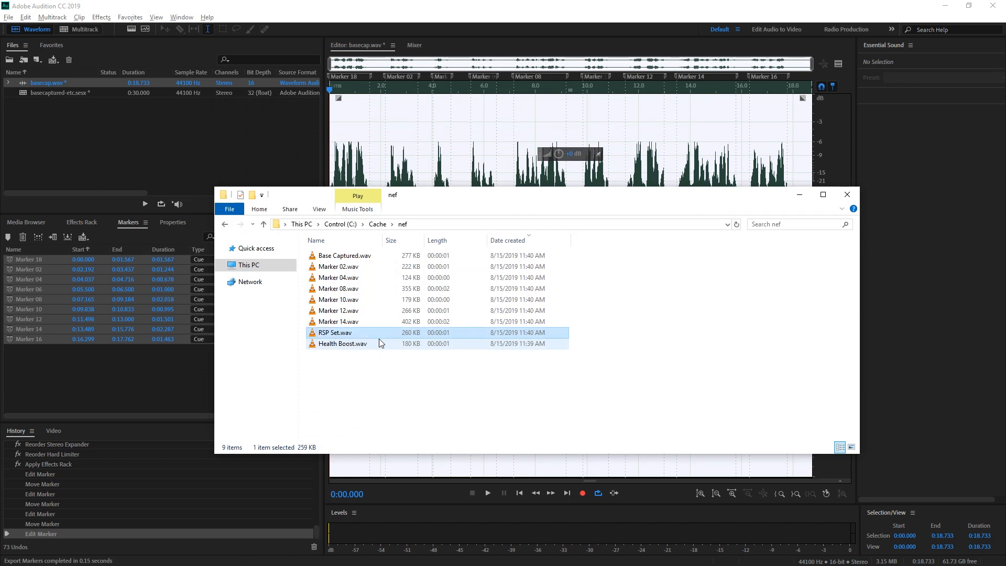
Step: Play Marker 14.wav to identify its phrase and rename the file as Q Dmg.wav
key(Up)
key(Return)
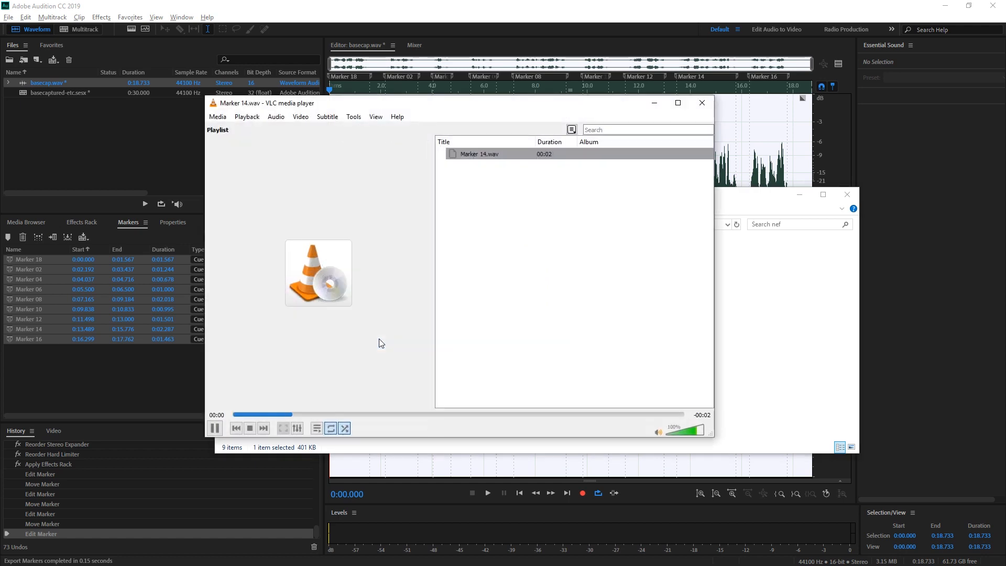
key(alt+F4)
key(F2)
text(Q Dm)
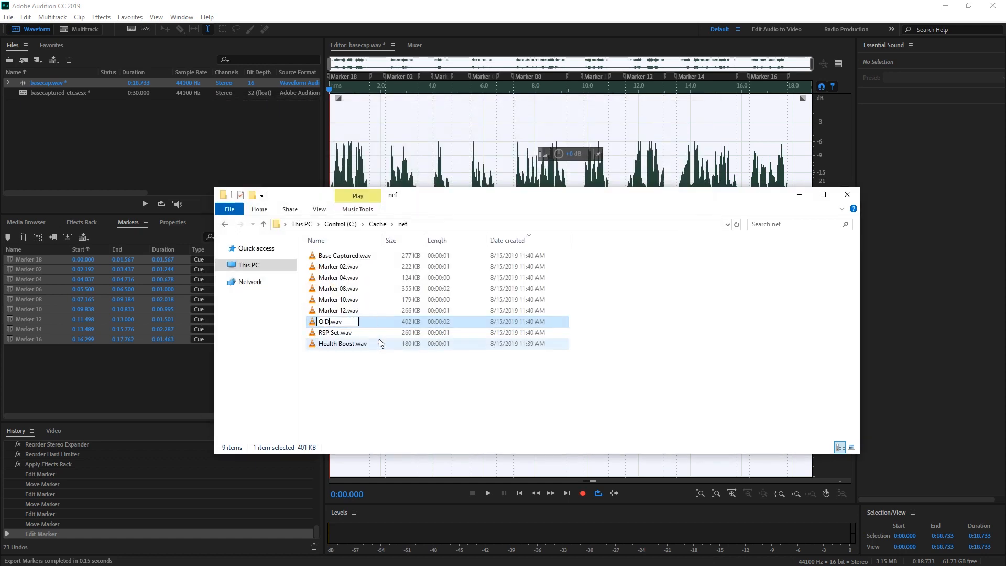
text(g)
key(Return)
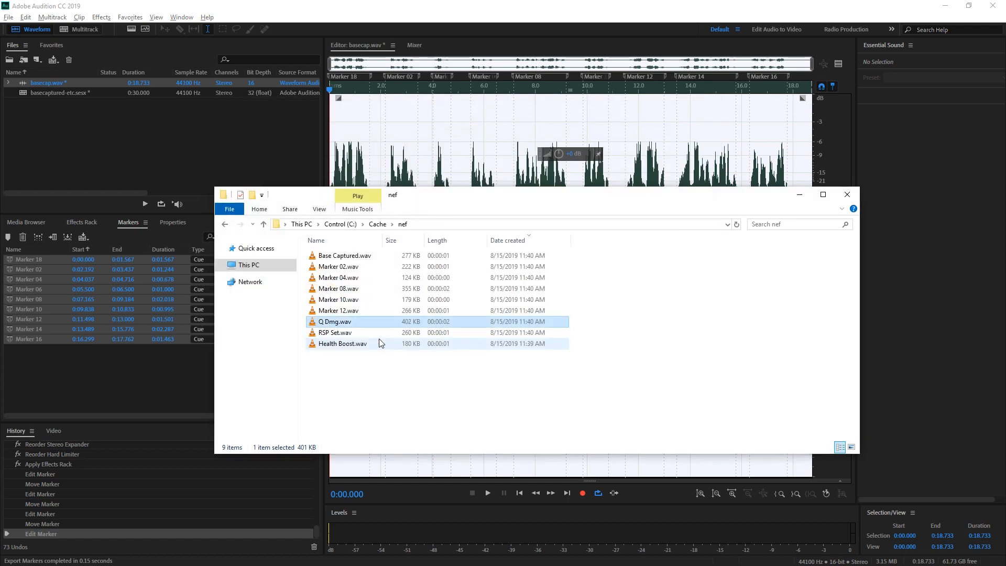
Step: Switch back to Adobe Audition, show the effects rack, and undo the marker edits and the applied effects rack on basecap.wav
click(103, 114)
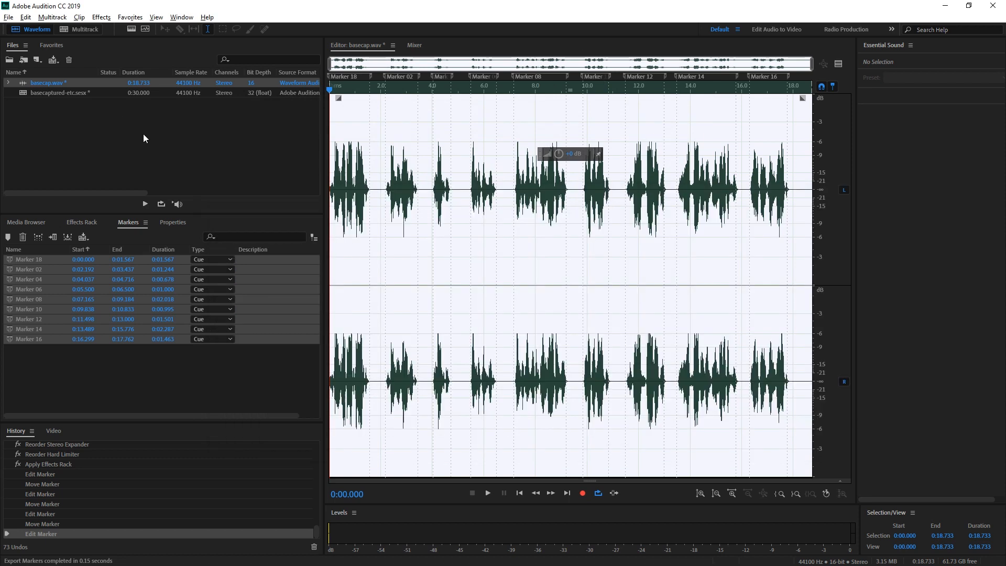
click(81, 223)
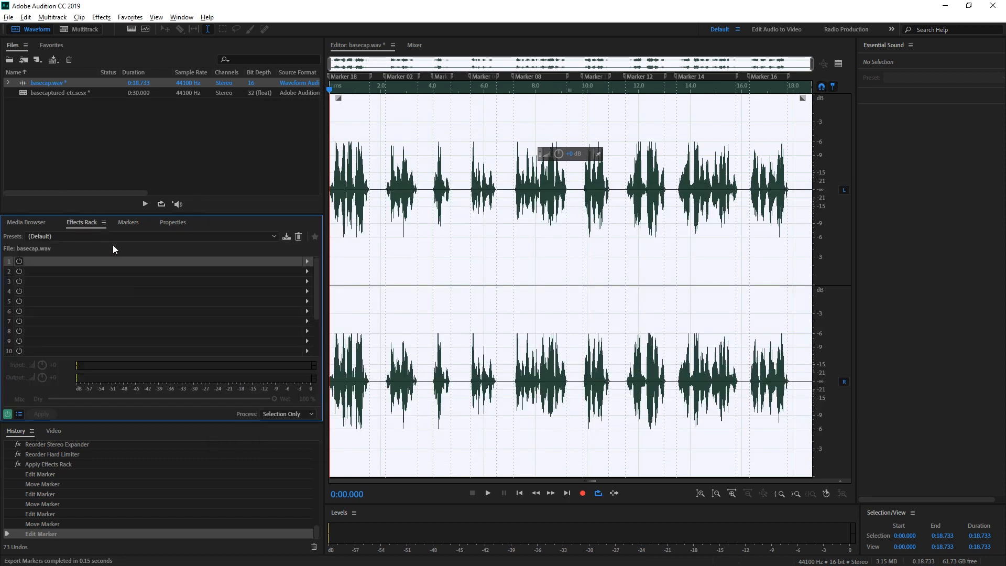
key(ctrl+z)
key(ctrl+z)
key(ctrl+z)
key(ctrl+z)
key(ctrl+z)
key(ctrl+z)
key(ctrl+z)
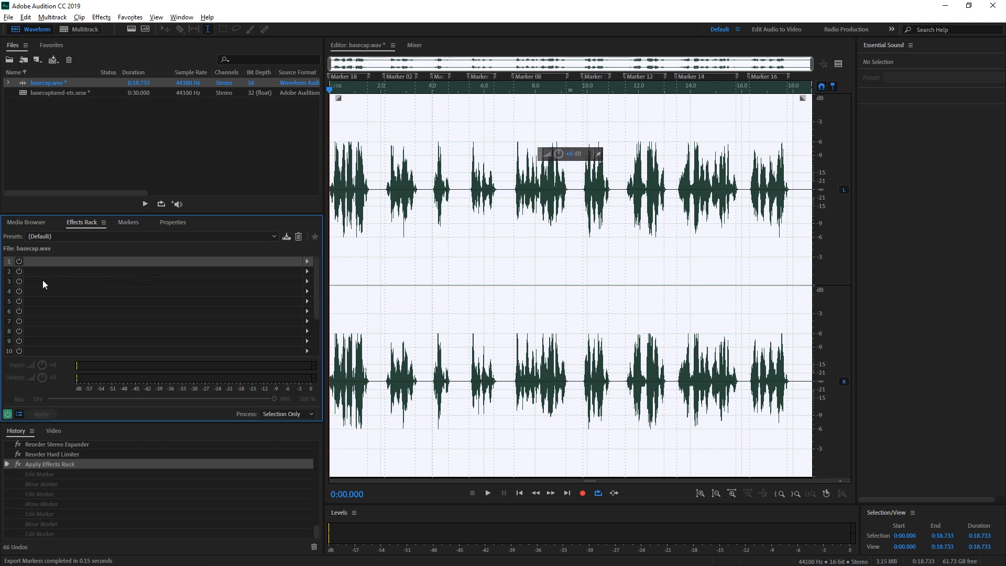
key(ctrl+z)
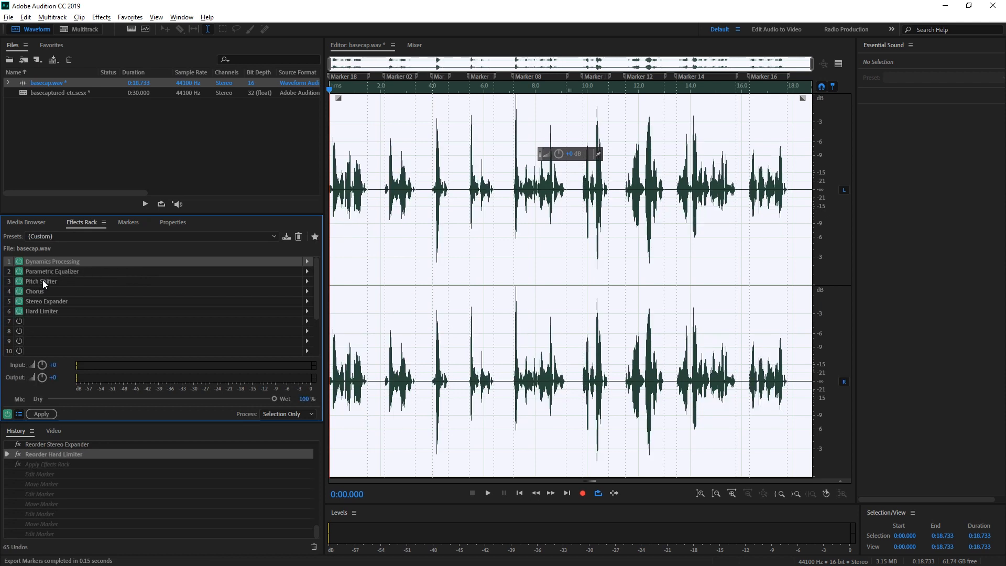
Step: Open the rack's Dynamics Processing effect, look through its presets, and lower the curve's upper end point to a ratio of about 3.56:1
double_click(69, 262)
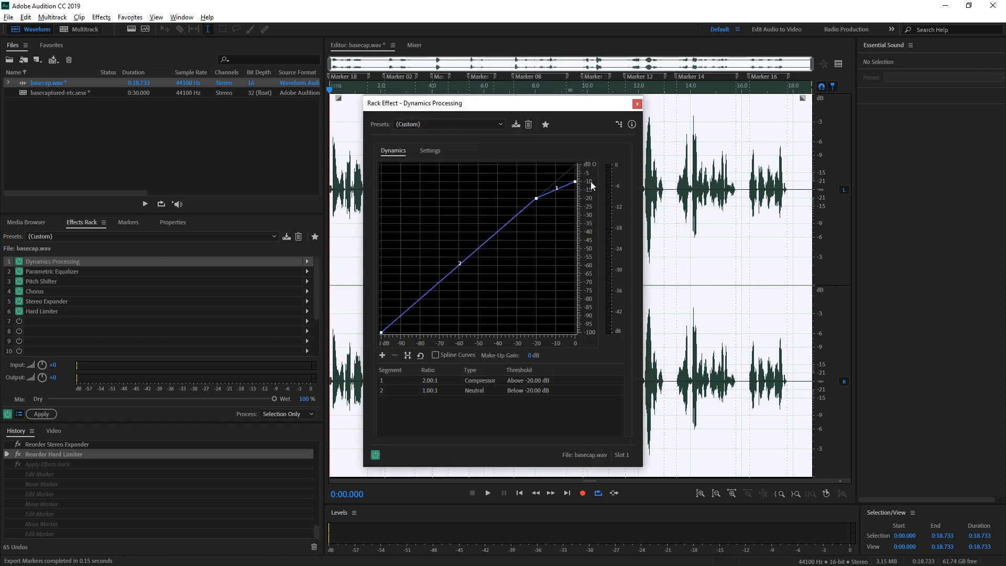
click(486, 124)
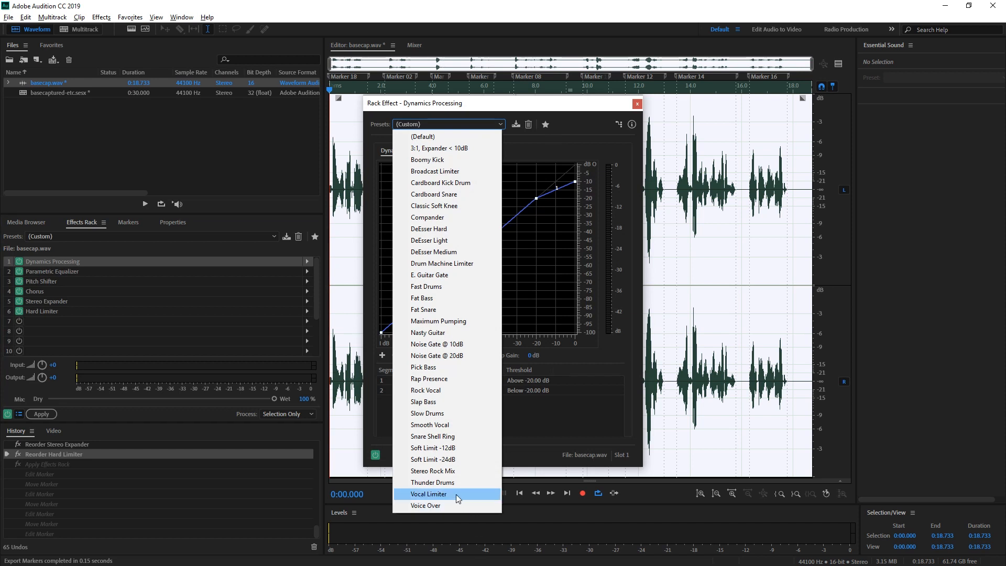
click(593, 375)
click(507, 390)
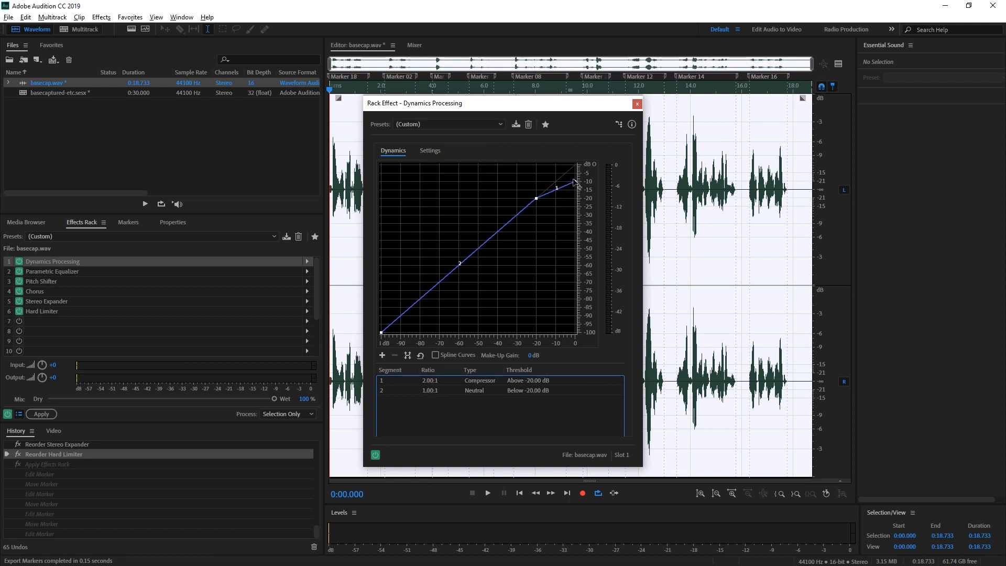
mouse_move(576, 183)
drag(576, 183, 575, 189)
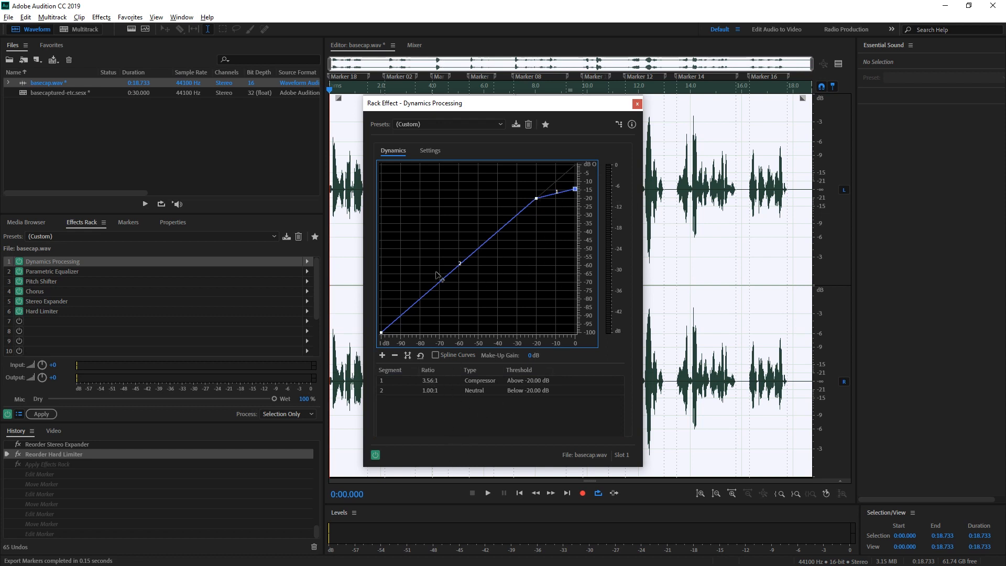
Step: Load the Vocal Limiter preset in Dynamics Processing, shift its knee point to a threshold of about -12.7 dB, and close the effect
click(401, 120)
click(440, 496)
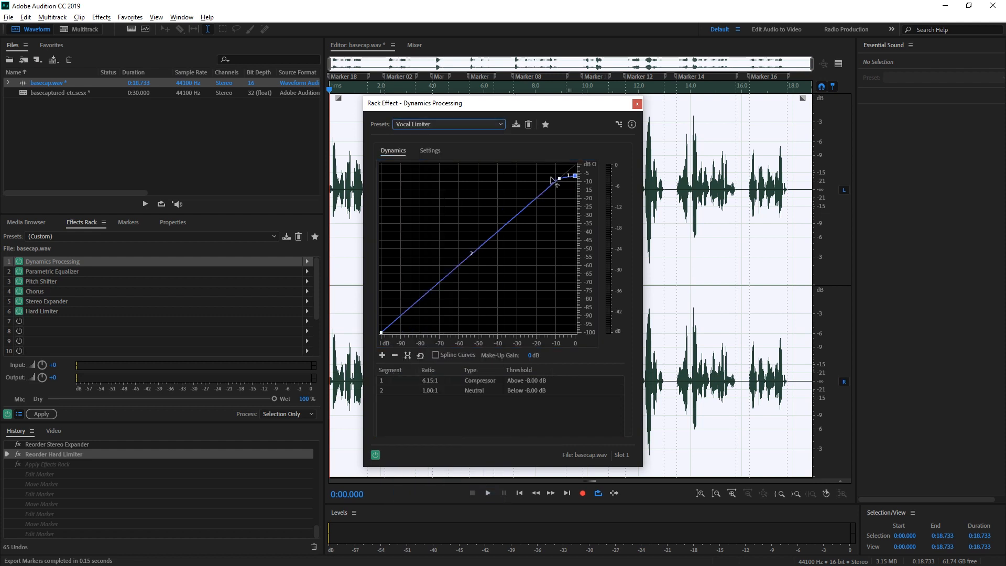
drag(558, 178, 551, 190)
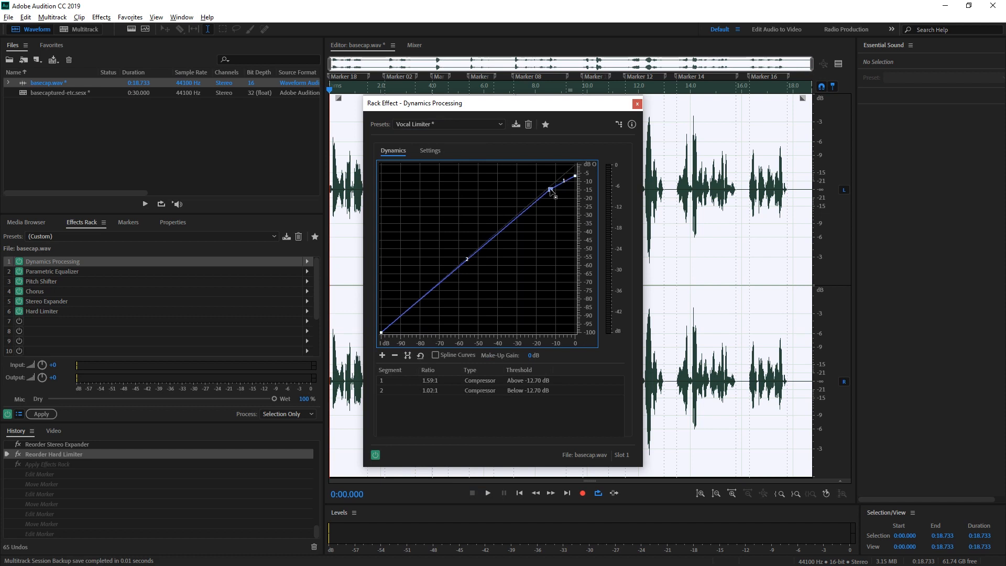
click(637, 105)
Step: Try the Rap Vocals preset in the Parametric Equalizer, settle on Vocal Enhancer, and close the effect
double_click(70, 273)
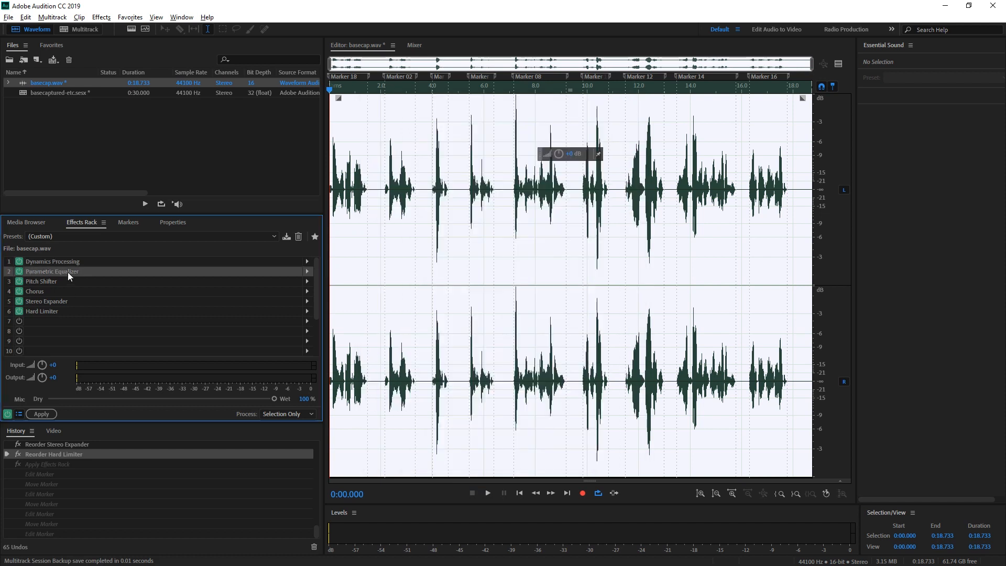
click(410, 167)
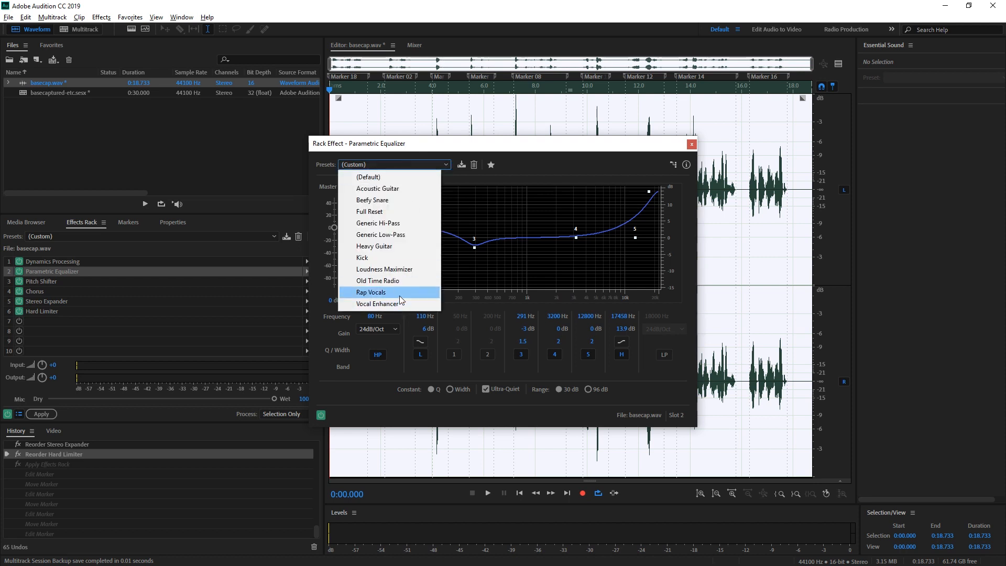
click(399, 292)
click(396, 165)
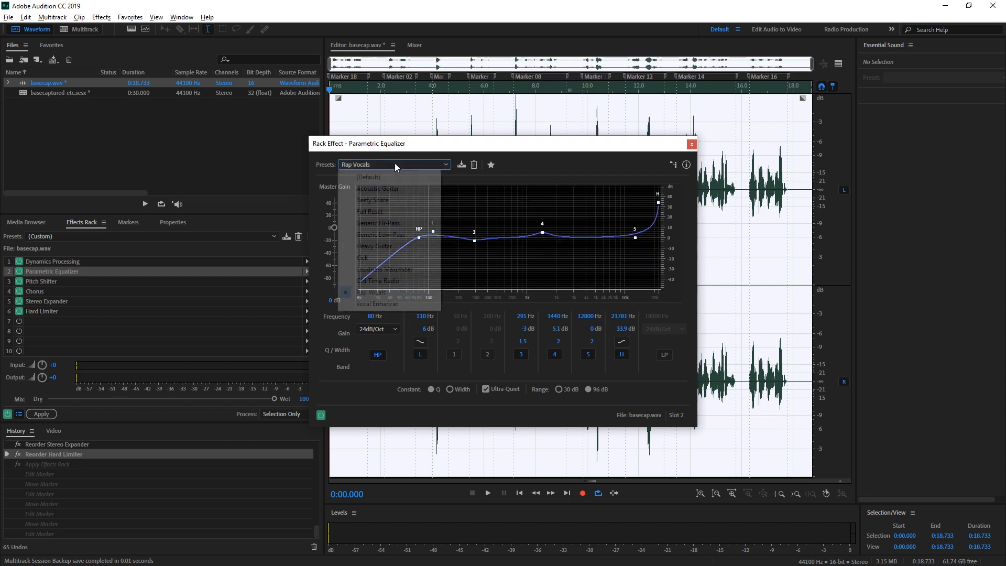
click(389, 304)
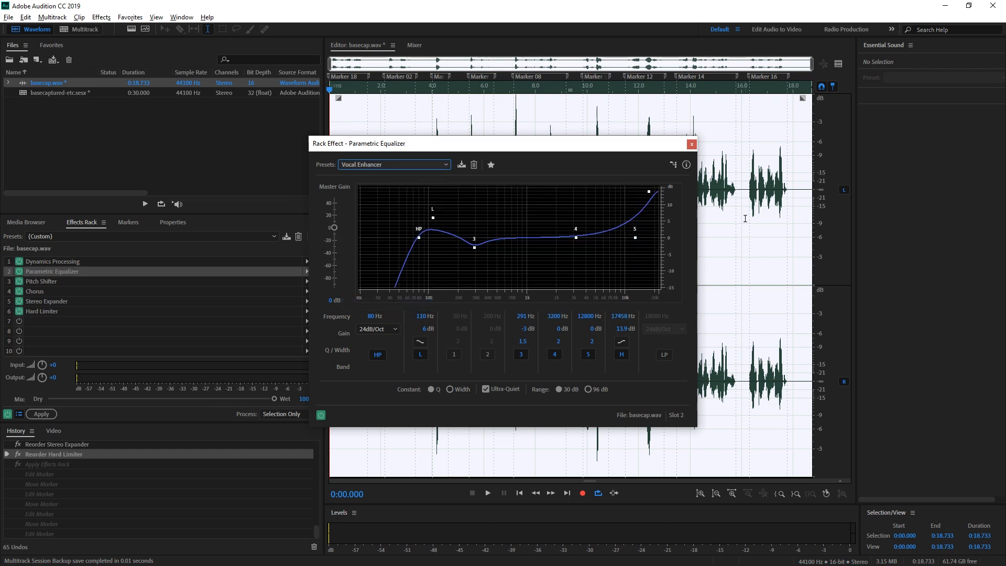
click(691, 144)
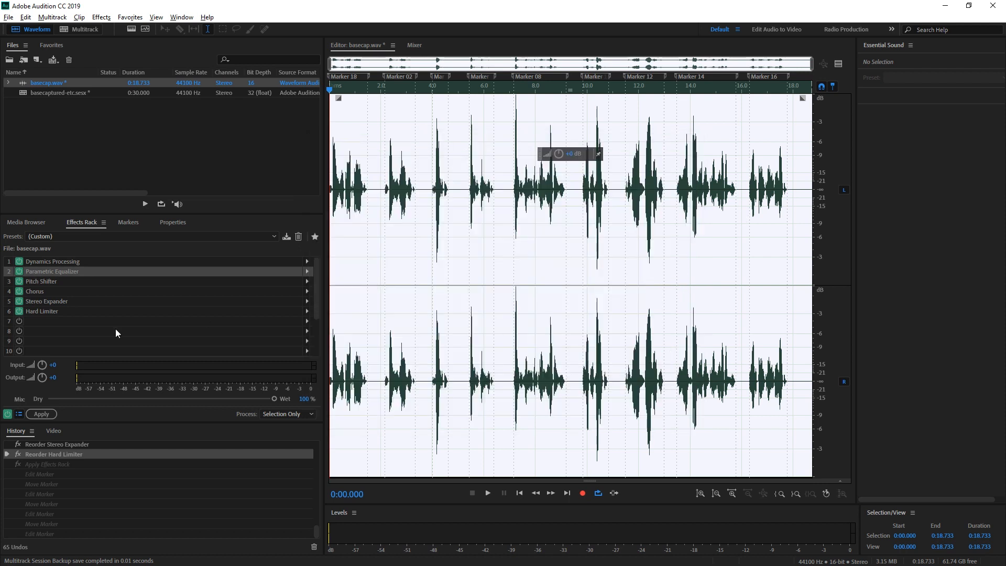
Step: Review the Pitch Shifter's transpose and precision settings and the Chorus effect's presets and settings
double_click(66, 280)
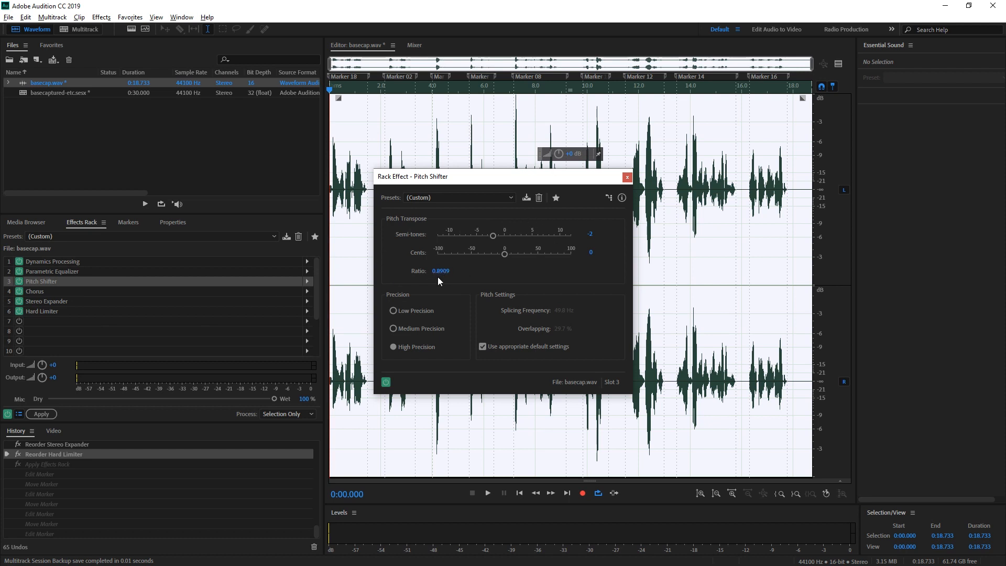
click(627, 177)
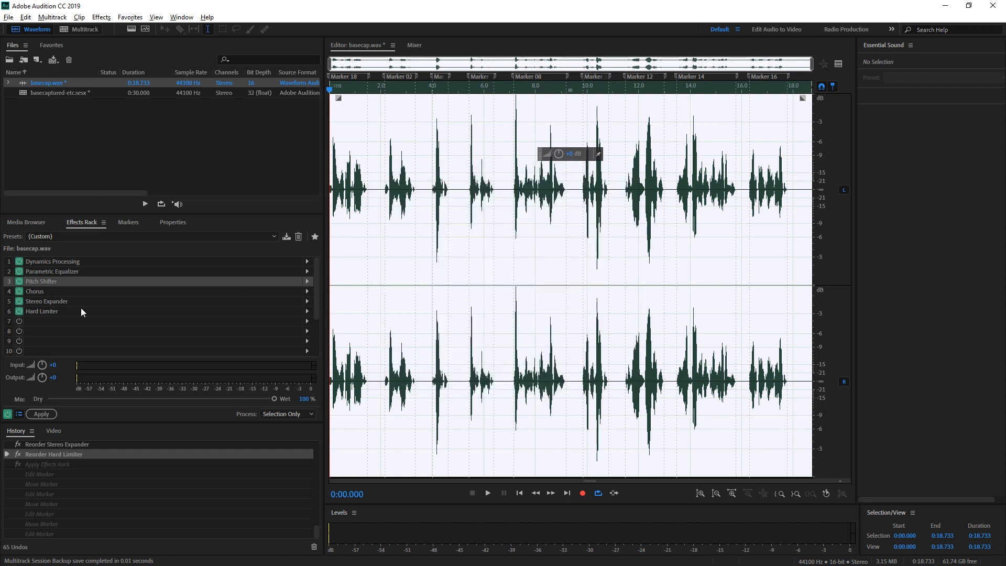
double_click(45, 291)
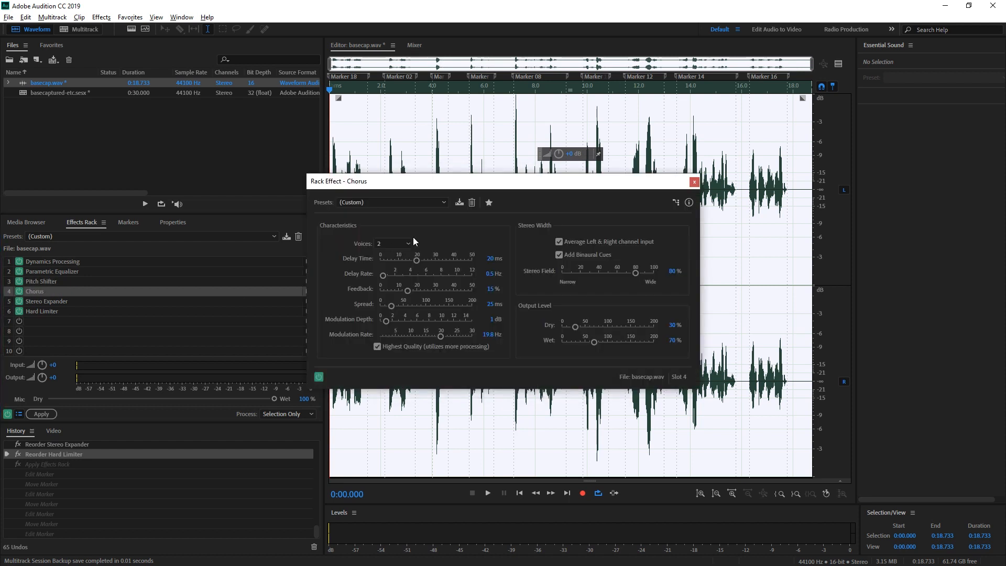
click(391, 202)
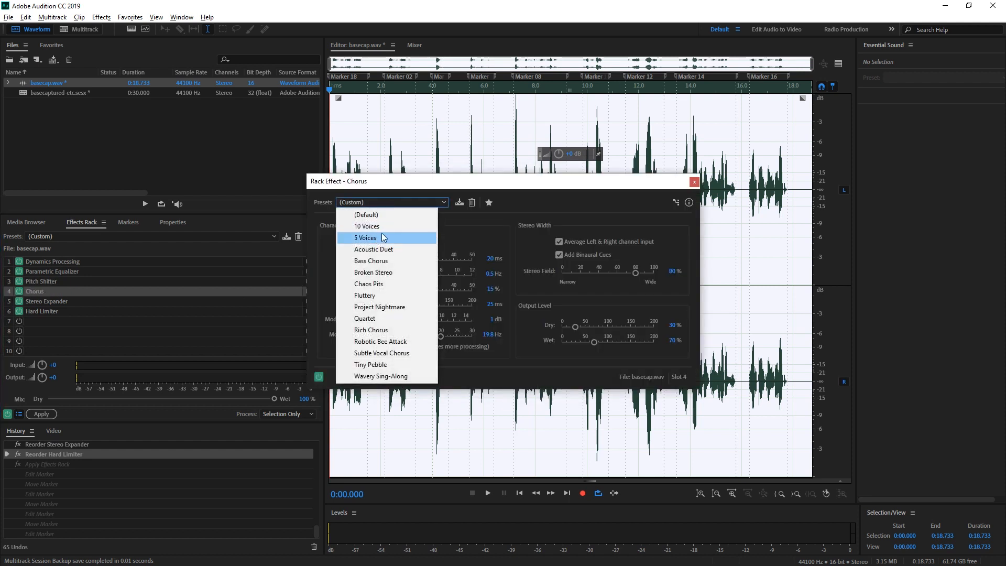
click(413, 205)
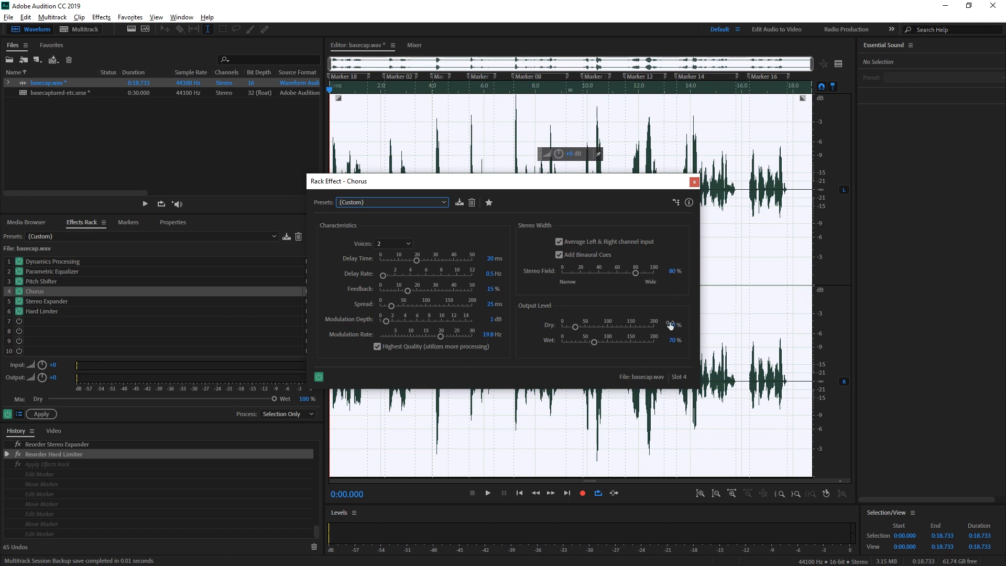
click(694, 182)
Step: Try the Wider Field preset in the Stereo Expander, settle on Wide Field, and close the effect
double_click(74, 300)
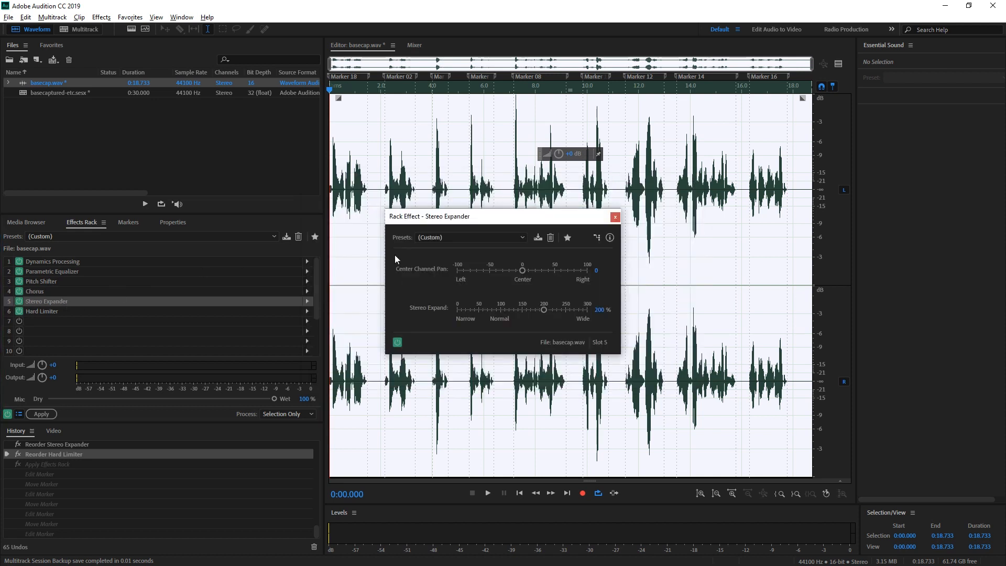
click(516, 238)
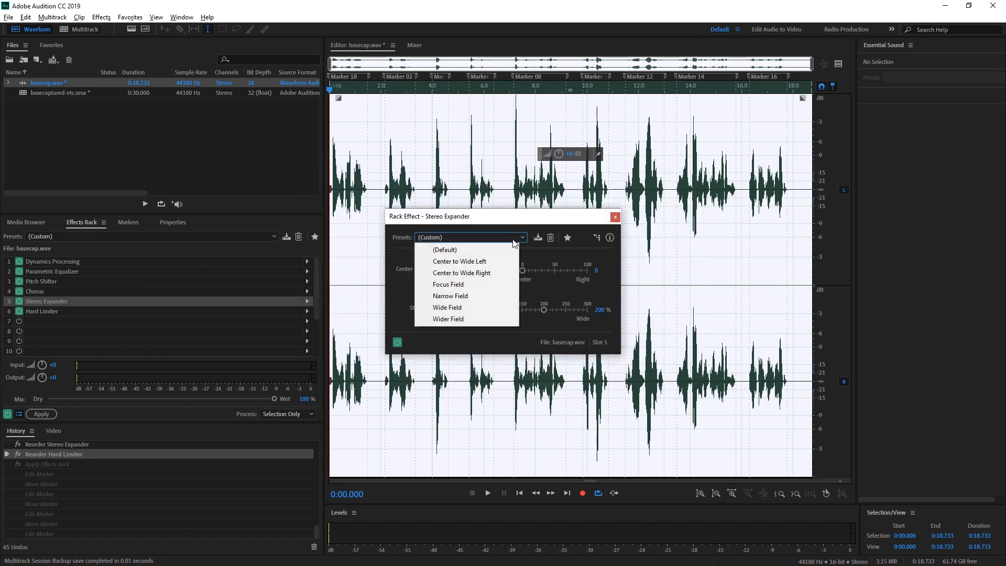
click(475, 321)
click(480, 239)
click(467, 308)
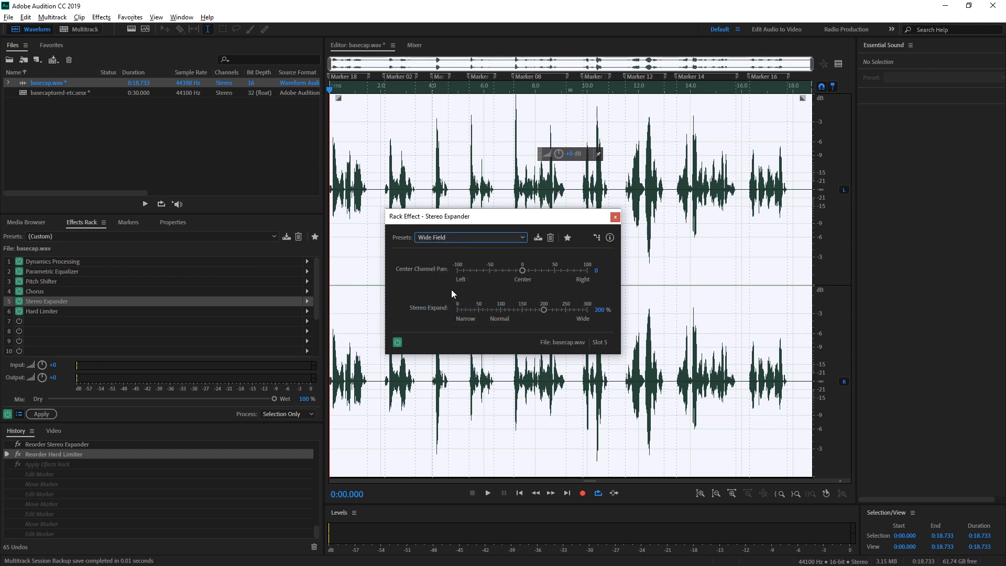
click(615, 217)
Step: Set the Hard Limiter to the Limit to -6dB preset and close the effect
double_click(58, 312)
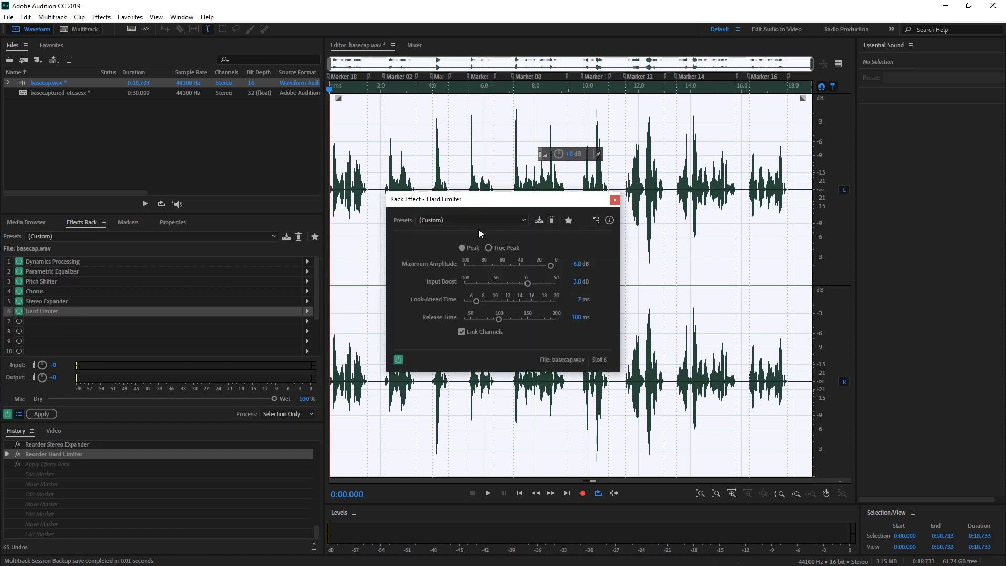
click(479, 220)
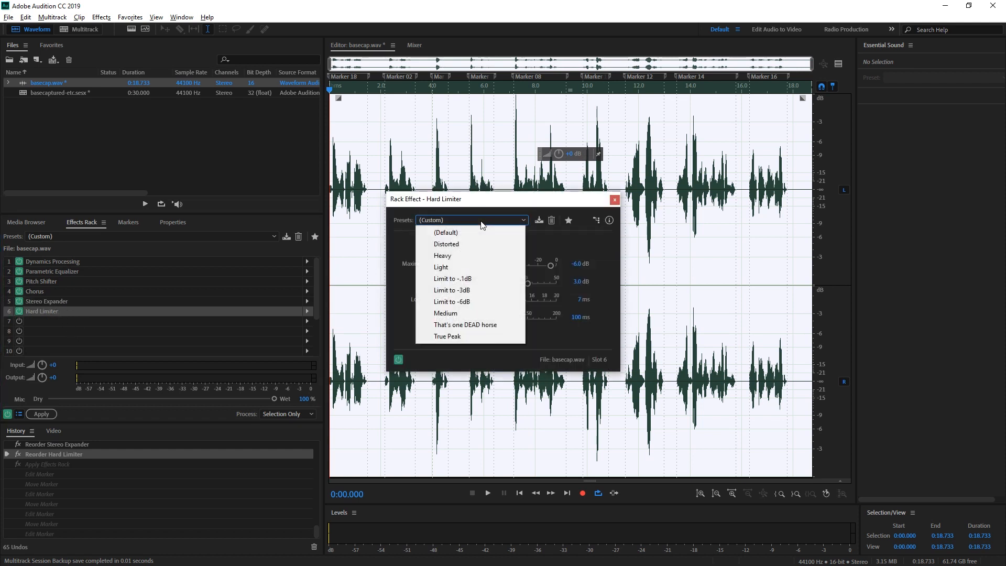
click(472, 303)
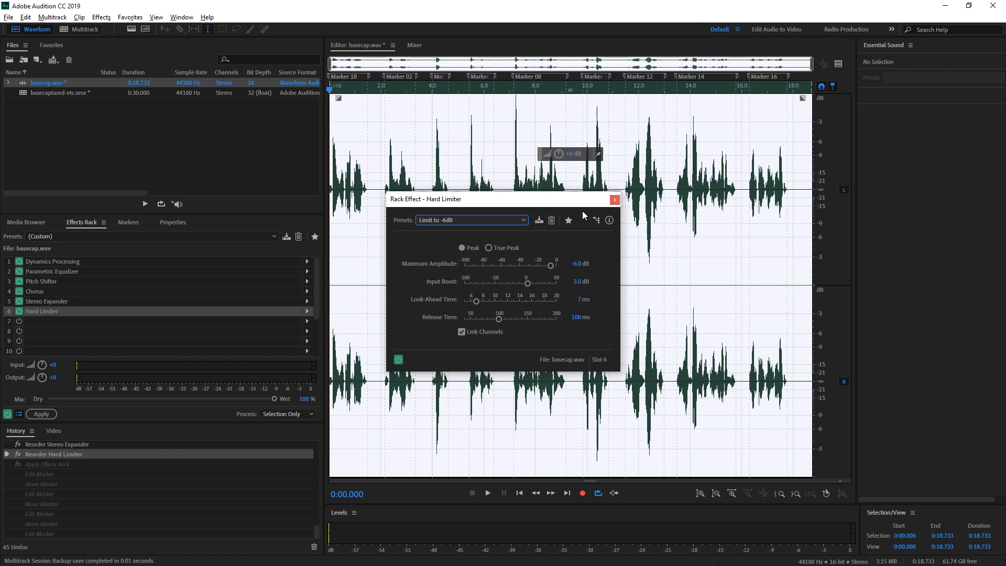
click(498, 221)
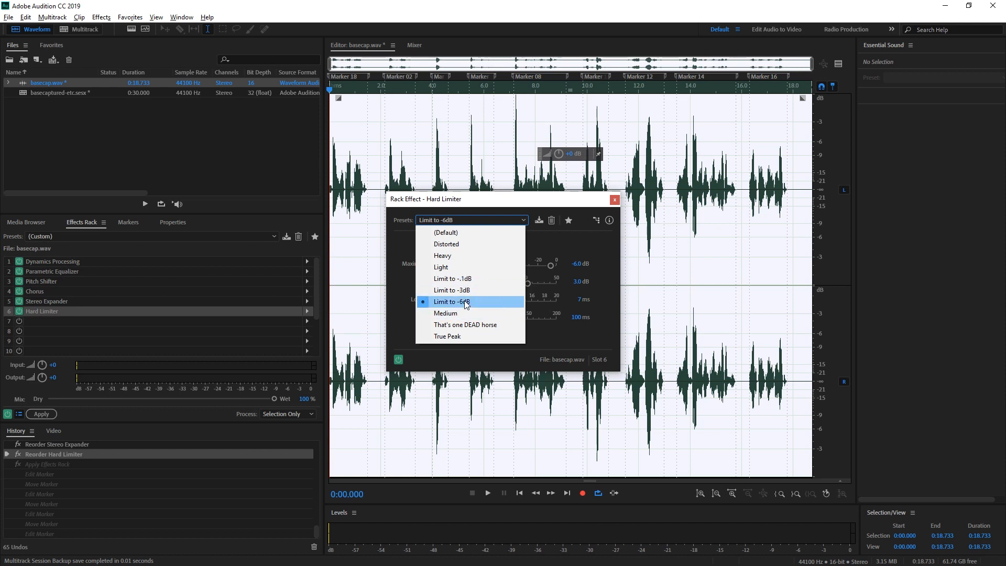
click(466, 303)
click(614, 200)
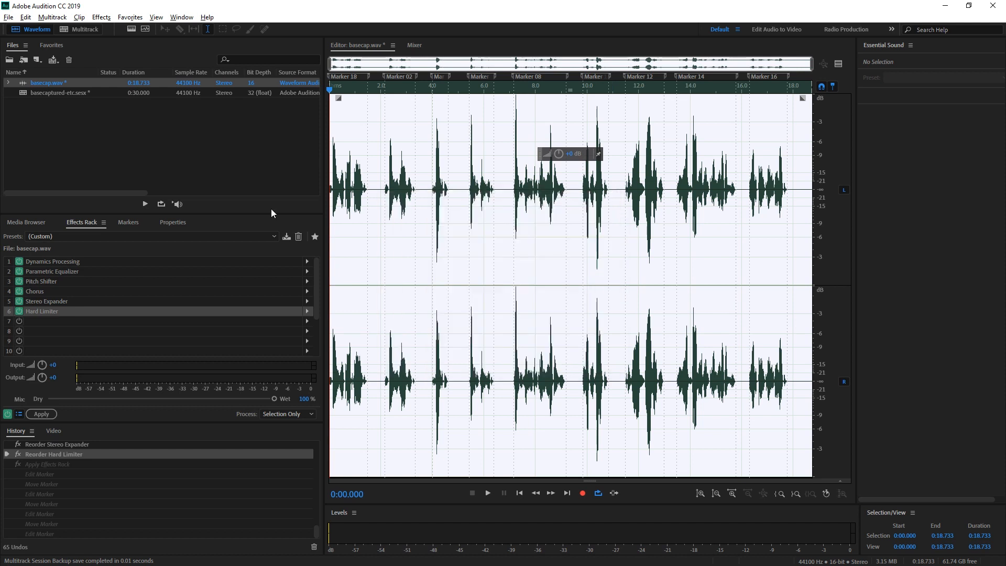